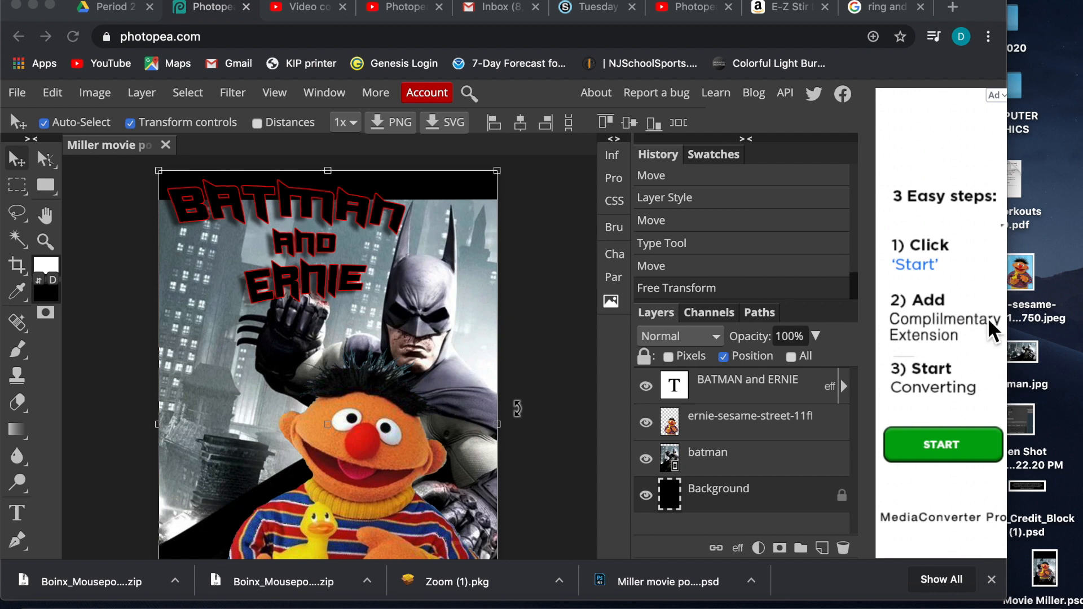
Place the Ernie JPEG from the desktop into the movie poster and move its layer to the top of the stack
left_click_drag(1028, 260, 360, 316)
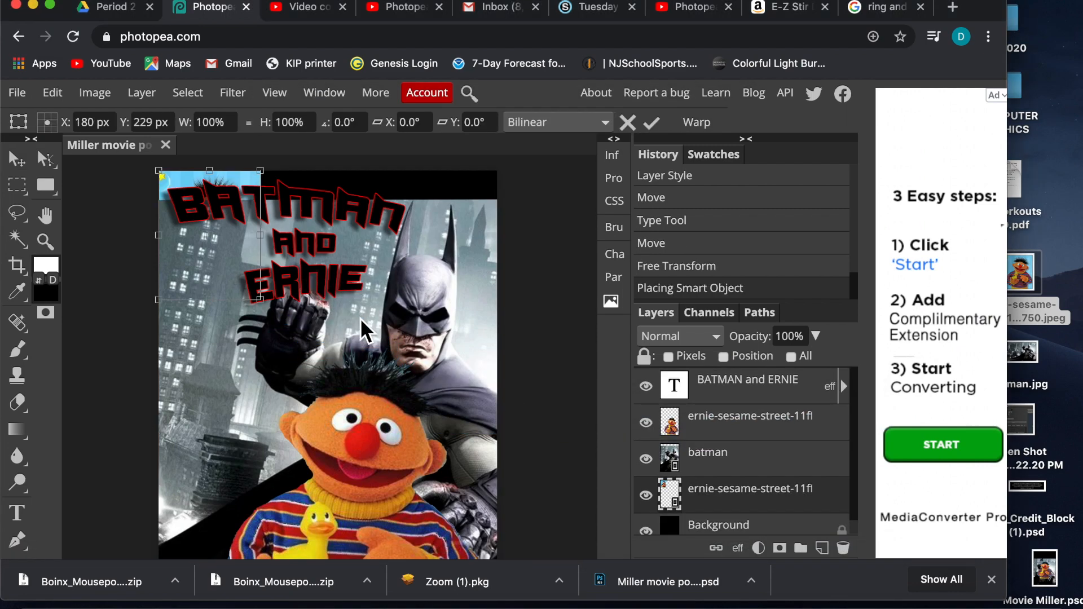
left_click_drag(799, 500, 781, 384)
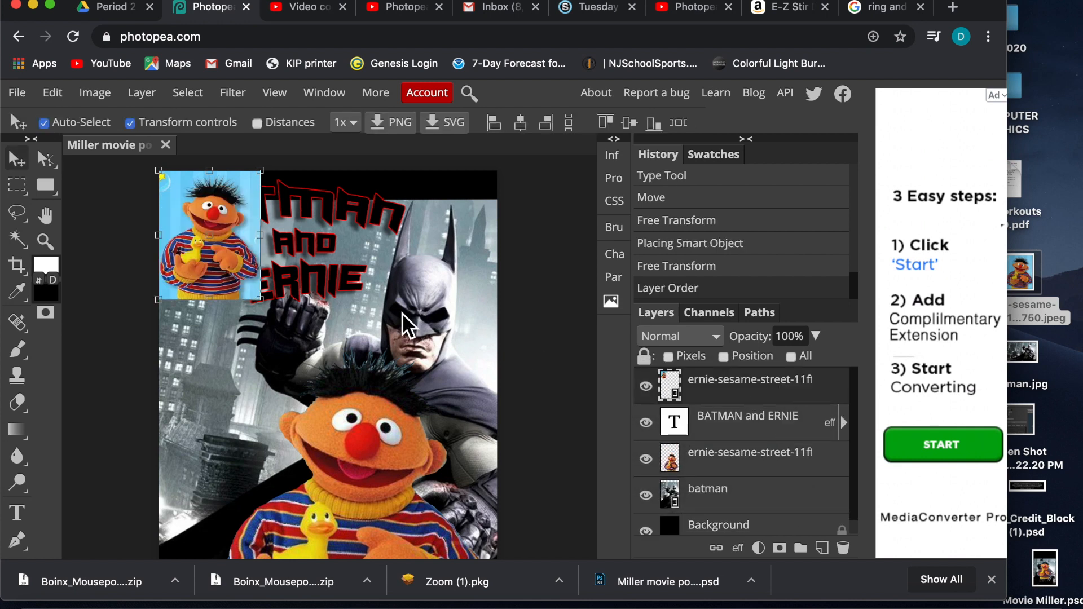
Position the newly placed Ernie picture below the upper title words and scale it to 271%
left_click_drag(245, 219, 299, 311)
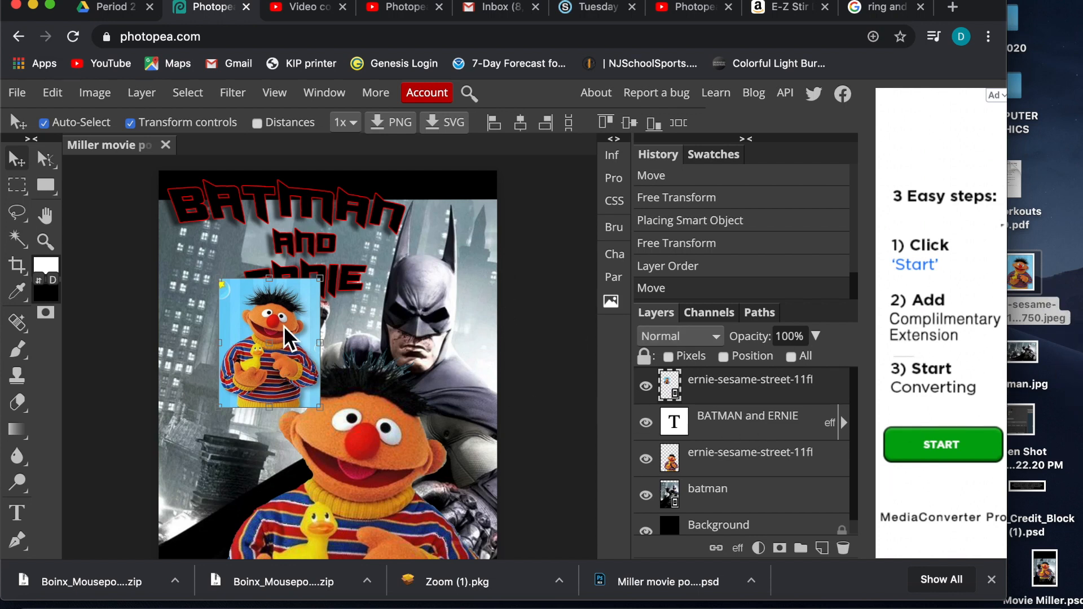
left_click_drag(277, 311, 262, 299)
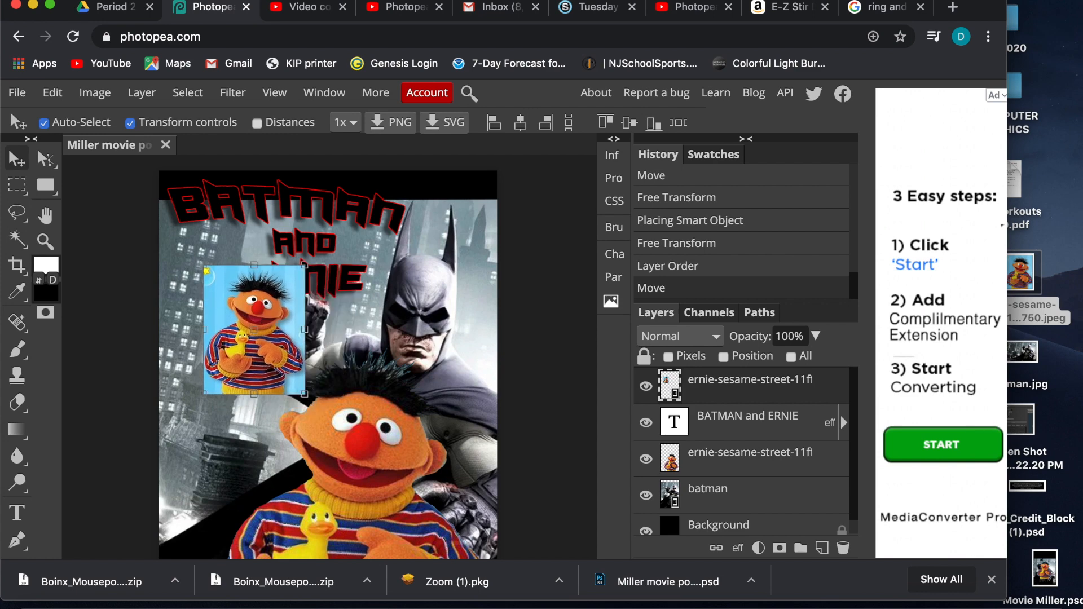
left_click_drag(309, 403, 530, 589)
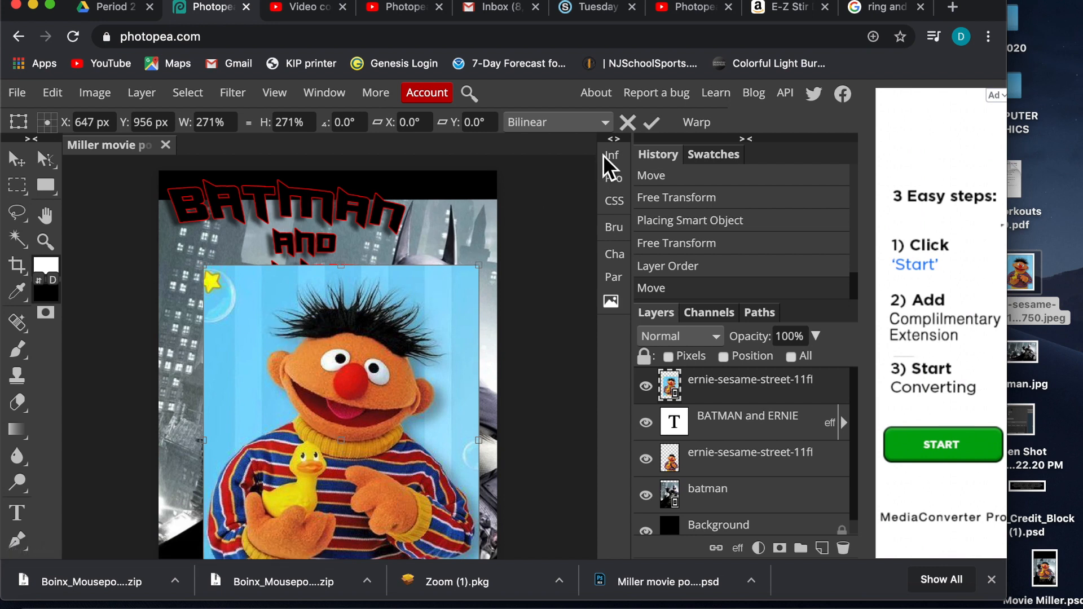
left_click(652, 122)
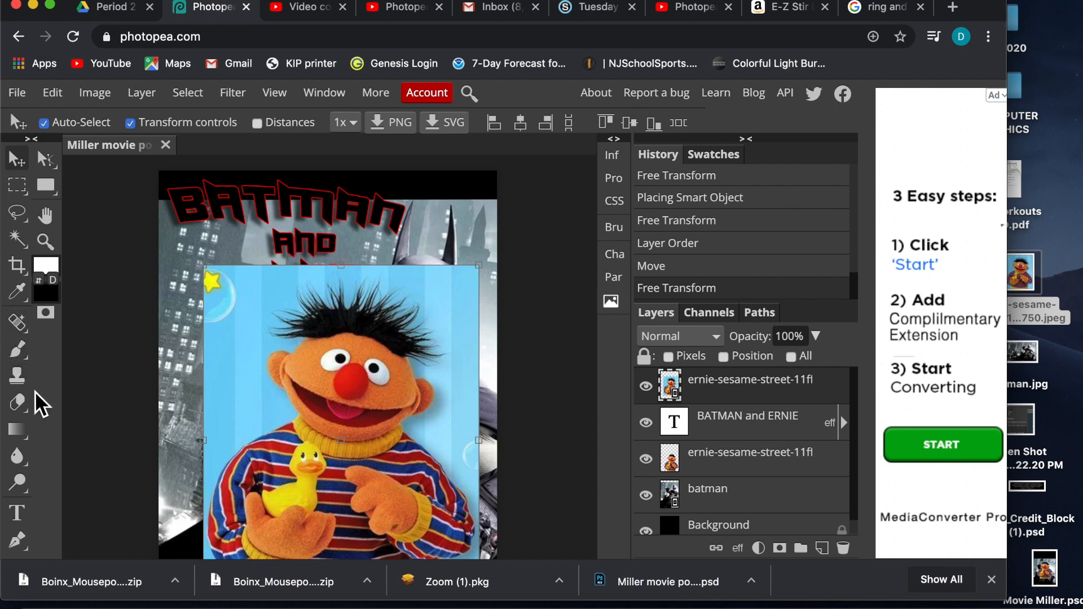
Activate the Background Eraser and enlarge its brush to size 350
left_click(22, 406)
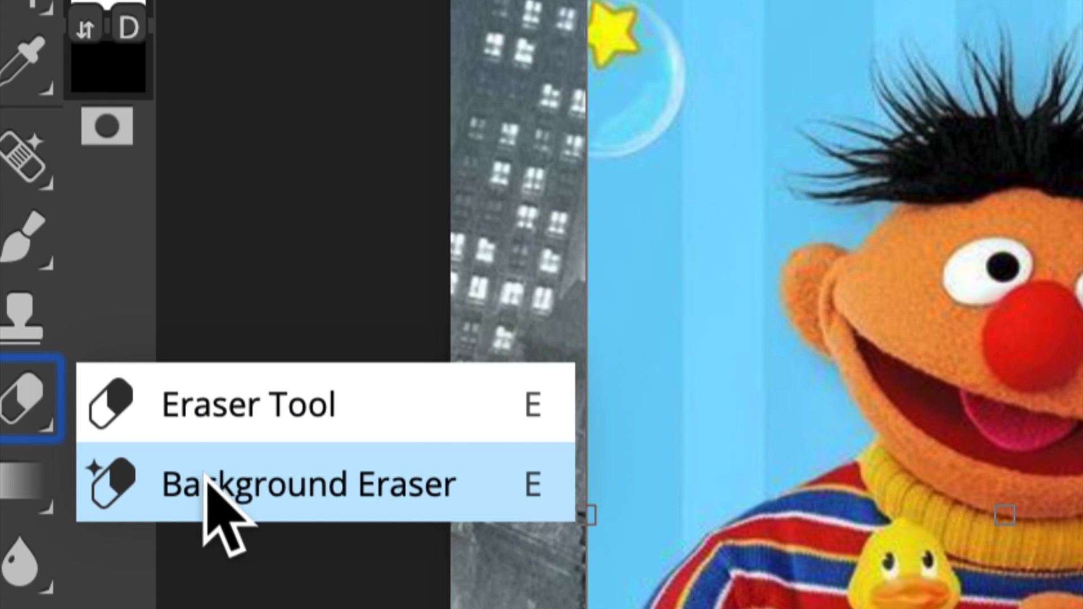
left_click(225, 483)
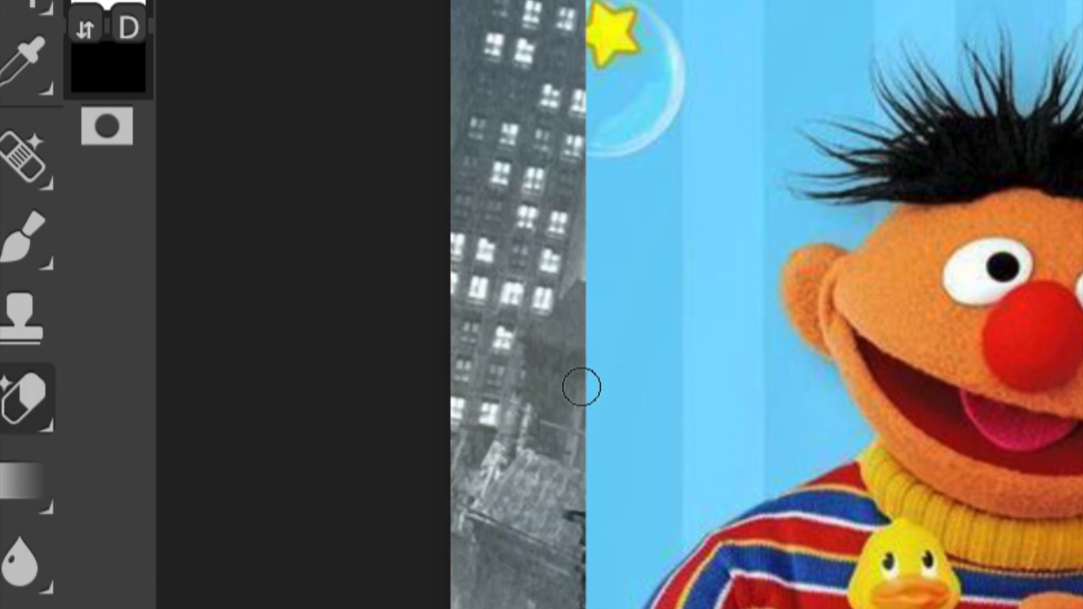
key("bracketright")
key("bracketright")
key("bracketright")
key("bracketright")
key("bracketright")
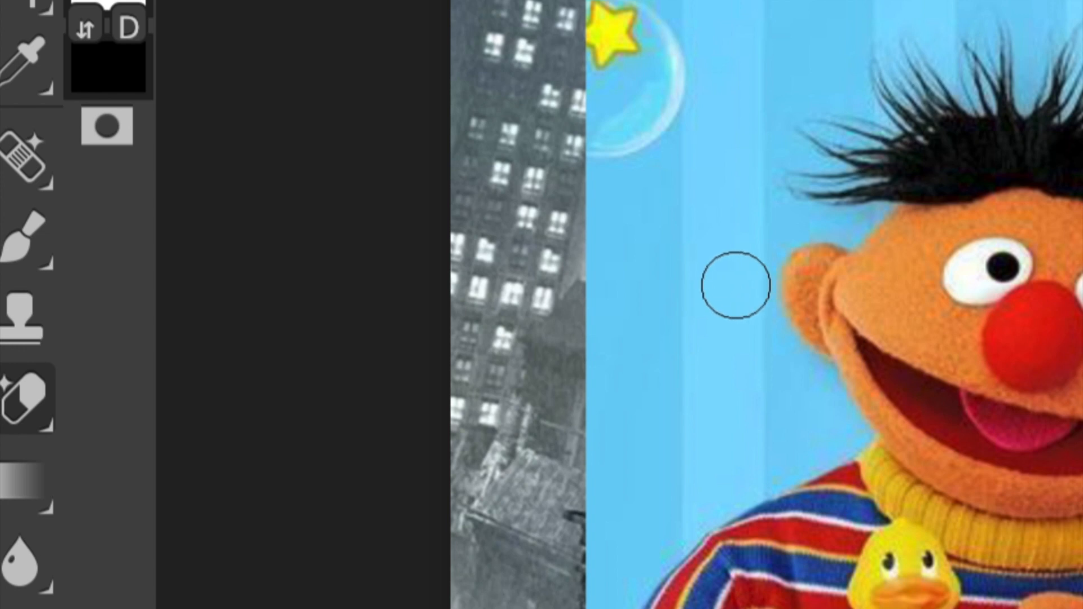
key("bracketright")
key("bracketright")
key("bracketright")
key("bracketright")
key("bracketright")
key("bracketright")
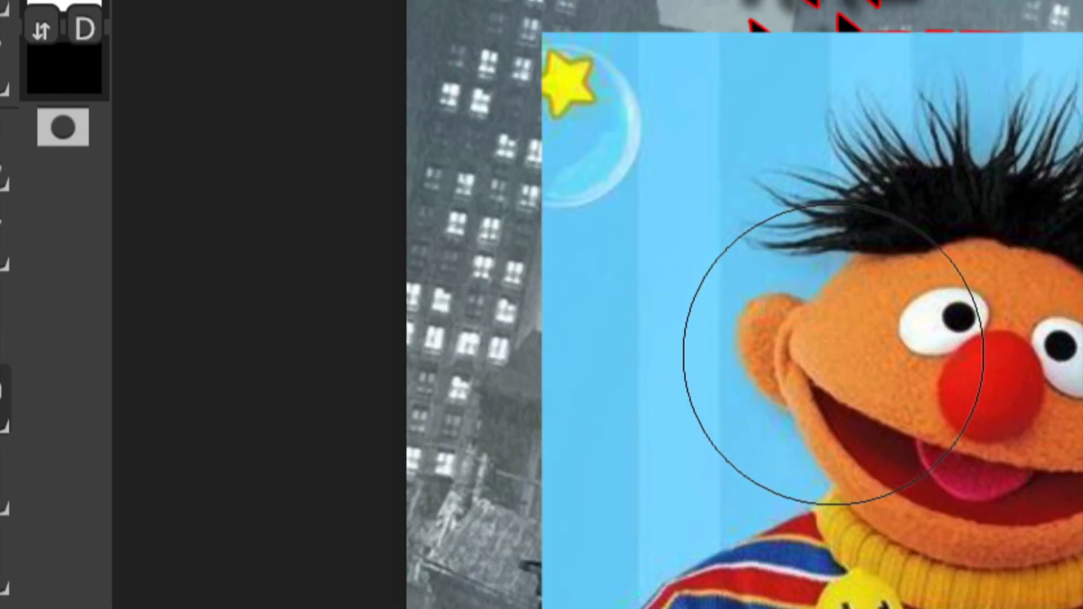
Rasterize the newly placed Ernie layer
scroll(834, 355, "up", 5)
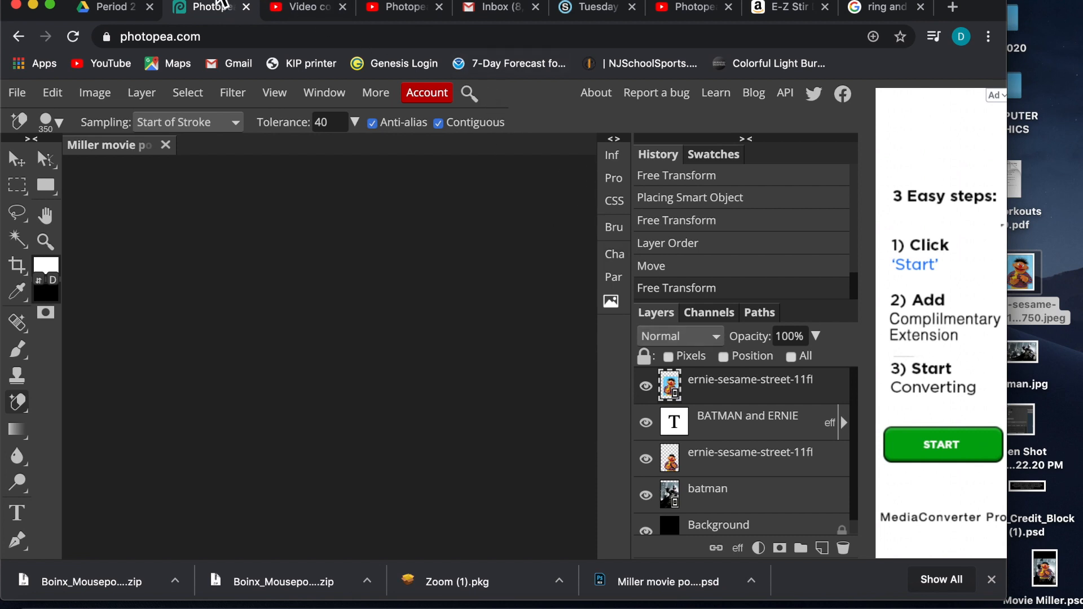
left_click(222, 5)
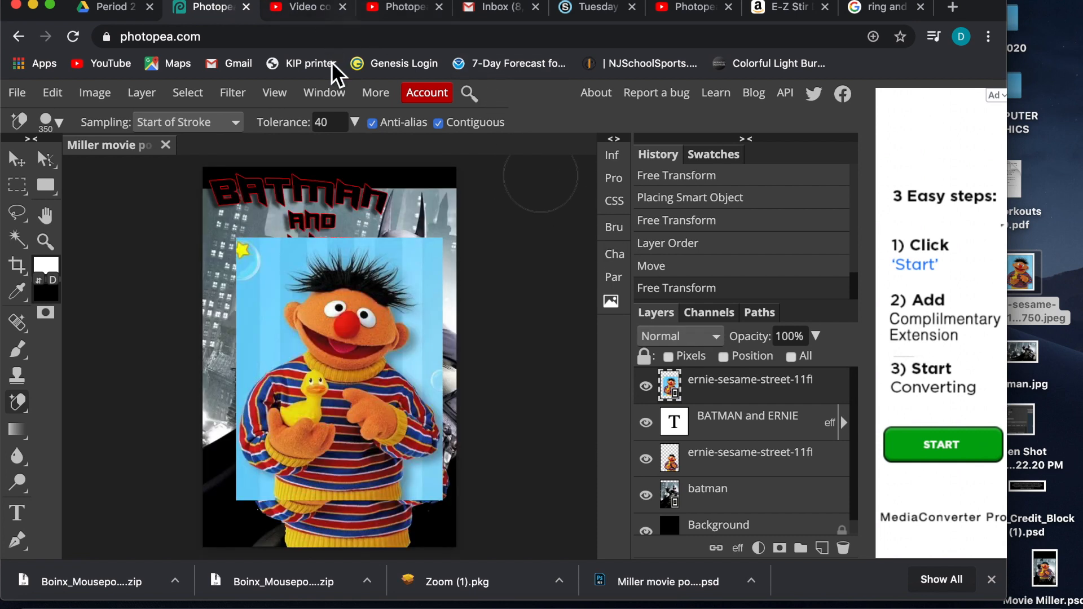
left_click(144, 96)
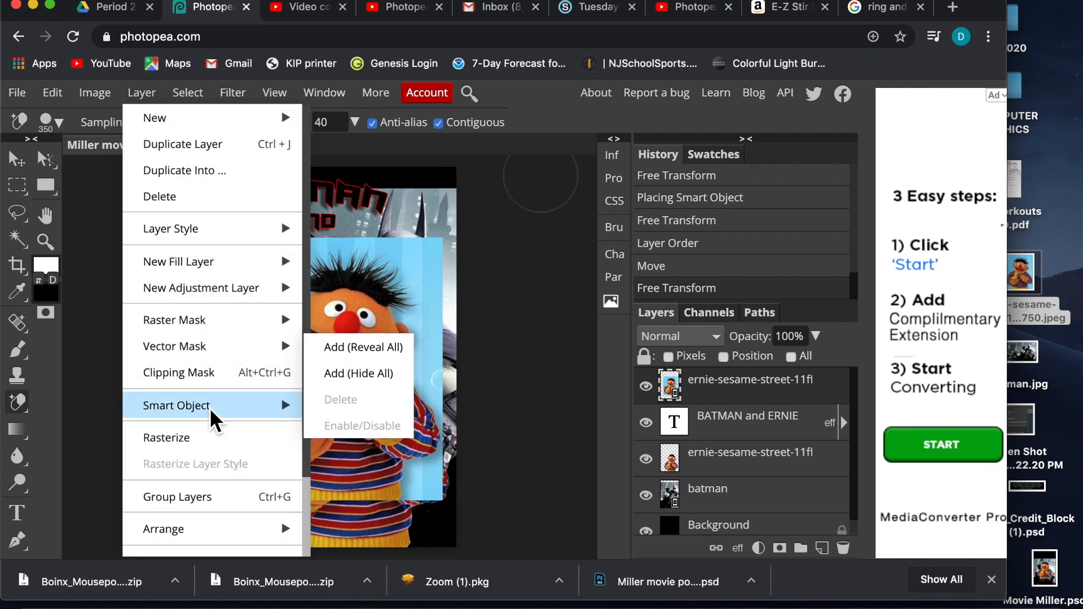
left_click(214, 438)
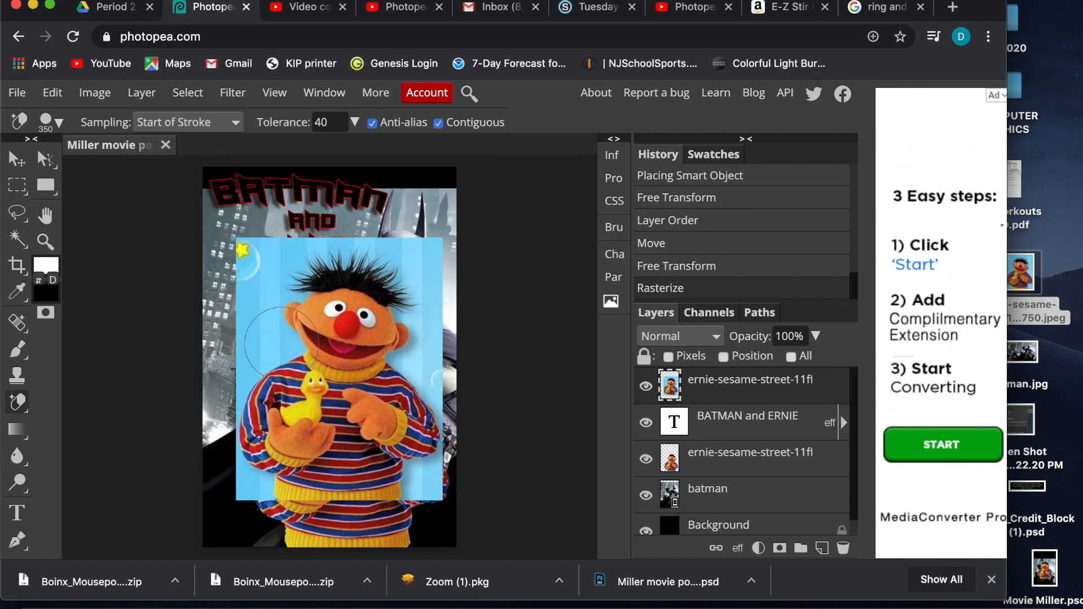
Erase the blue background on both sides of Ernie's head with the Background Eraser
left_click(278, 344)
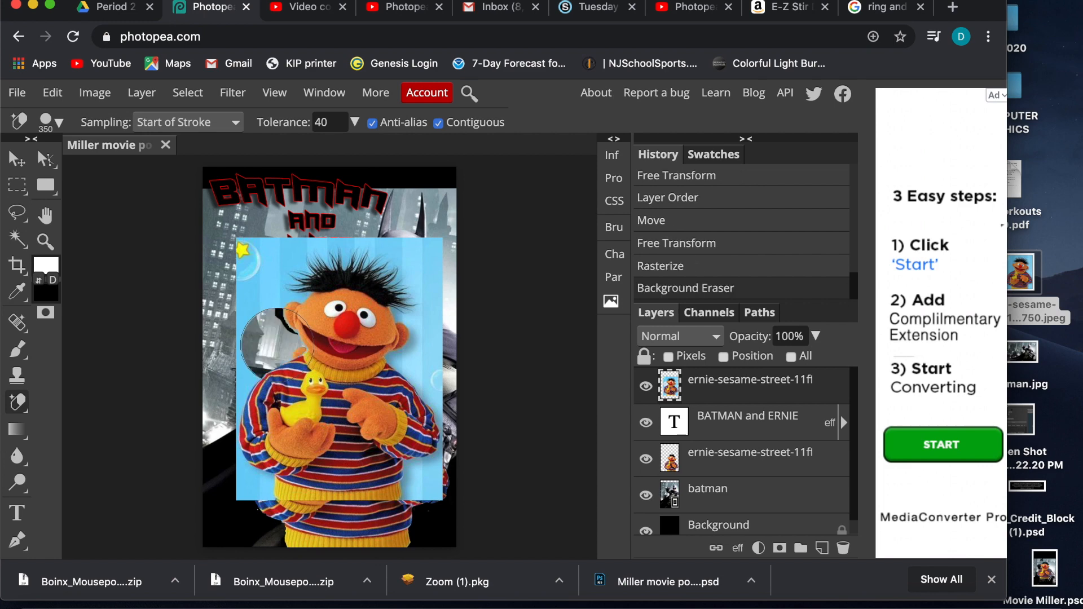
key("ctrl+plus")
key("ctrl+plus")
left_click_drag(245, 206, 203, 228)
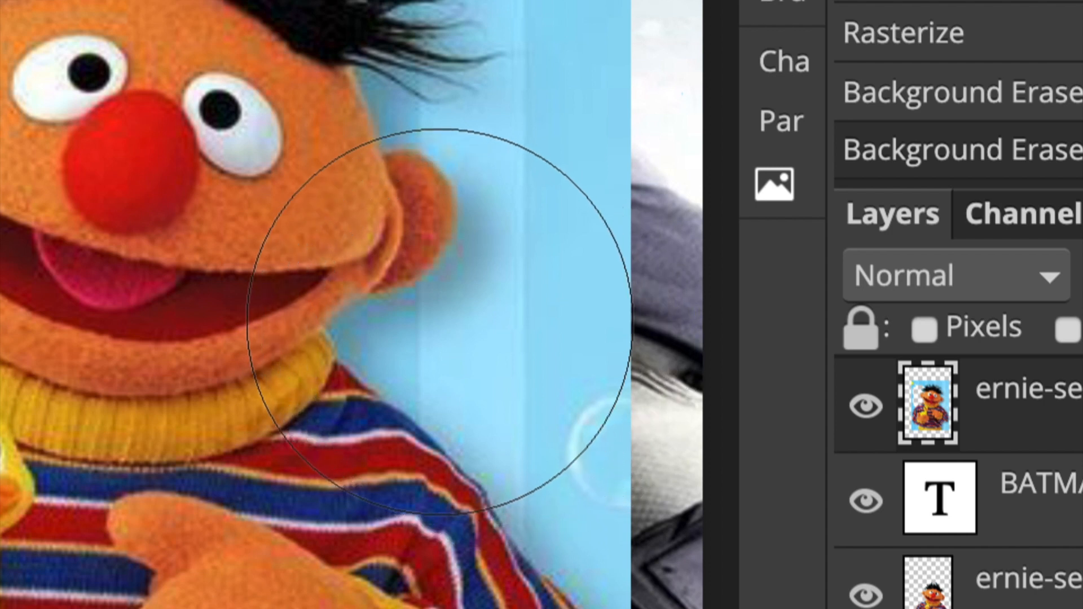
left_click(479, 348)
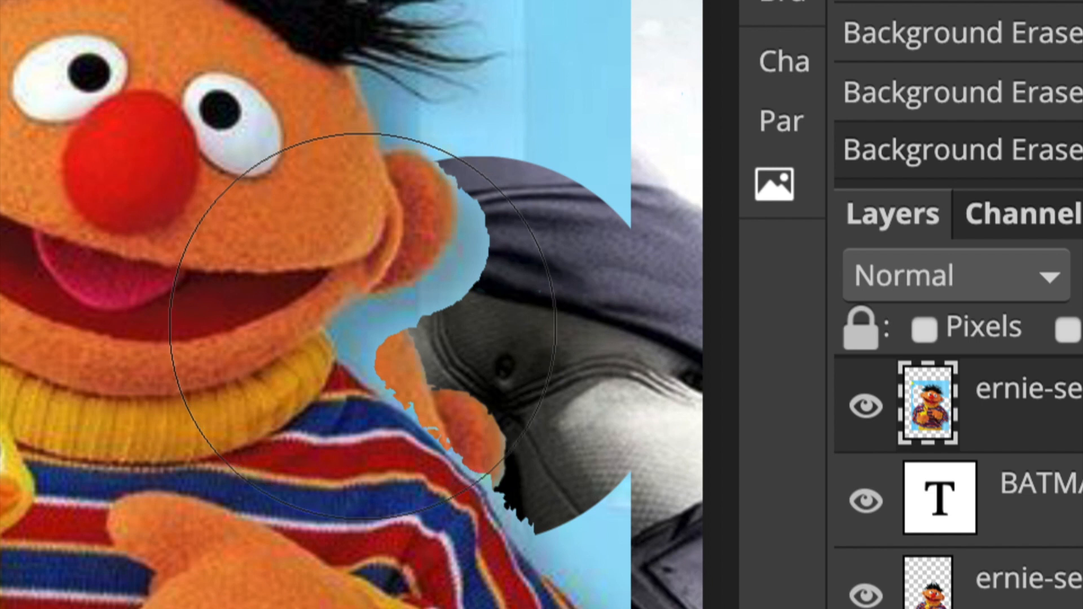
left_click(363, 325)
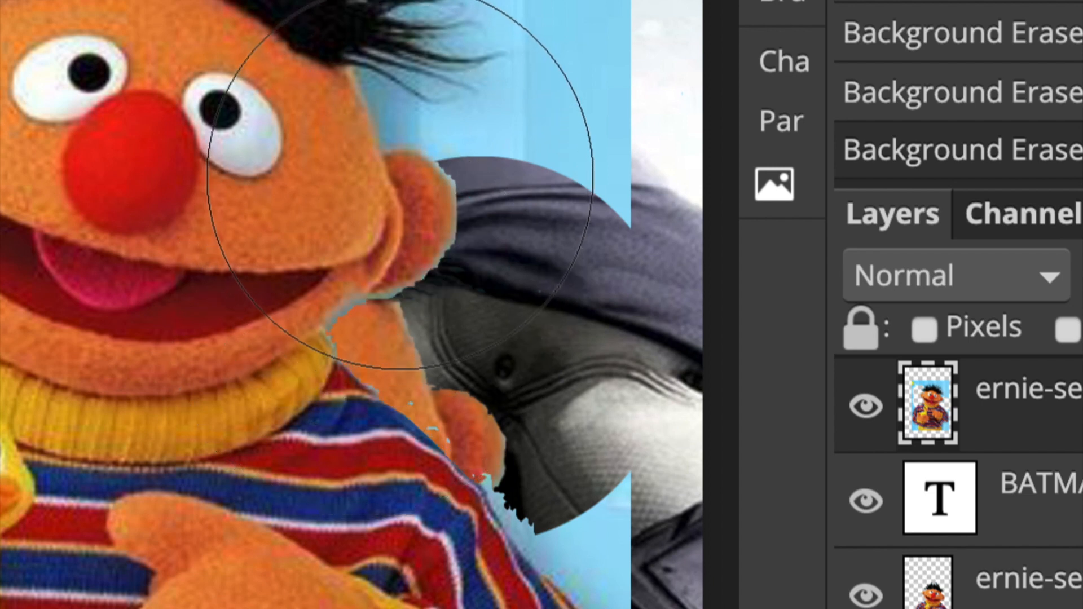
left_click(415, 155)
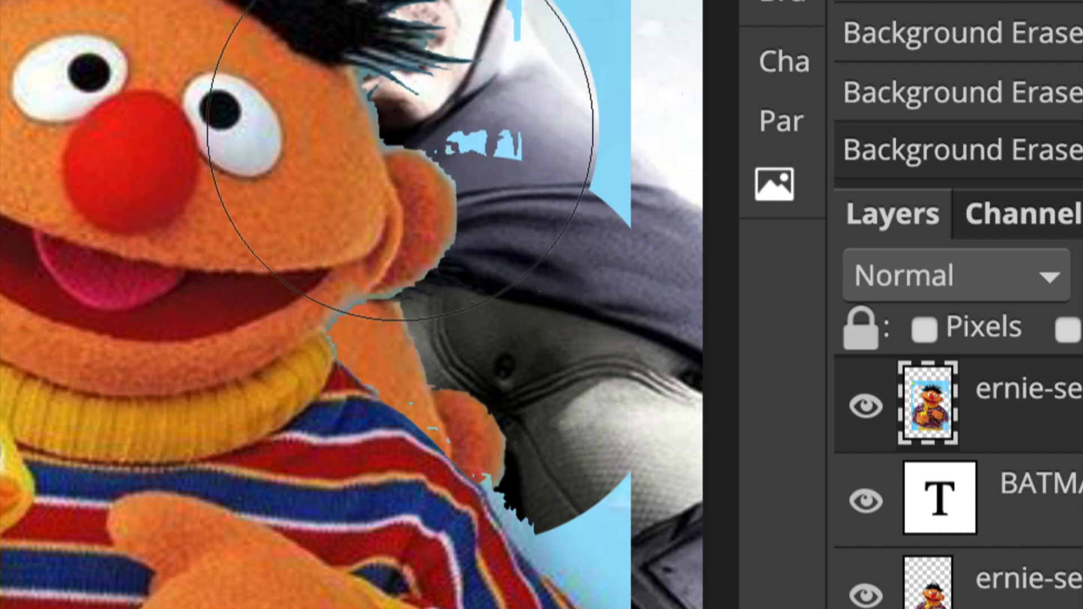
Try a Background Eraser stroke on Ernie's orange face, undo it, and erase the remaining blue beside his hair and shoulder
left_click(332, 163)
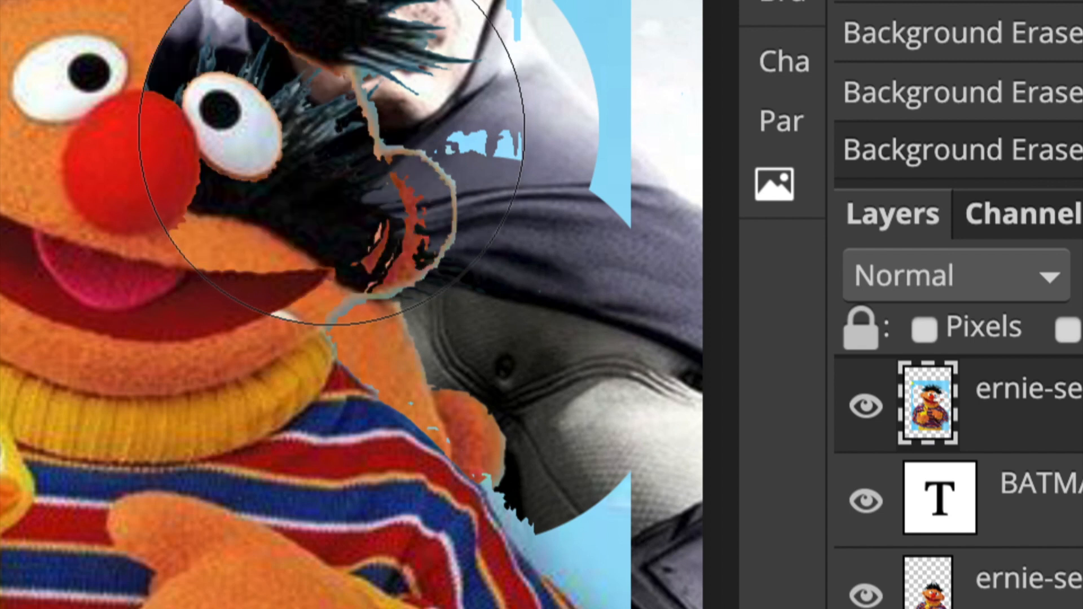
key("ctrl+z")
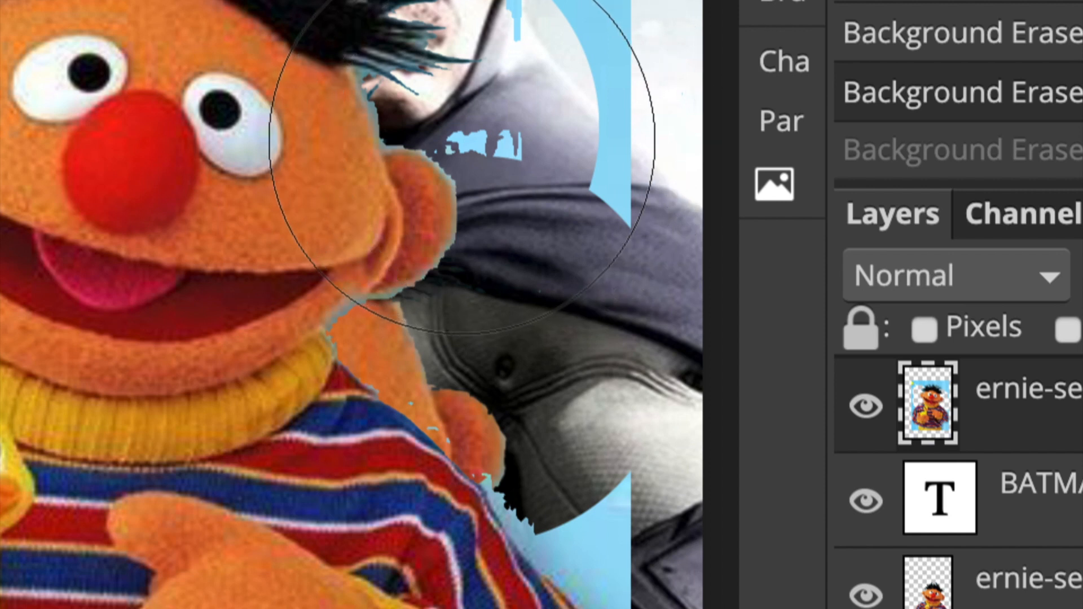
key("ctrl+shift+z")
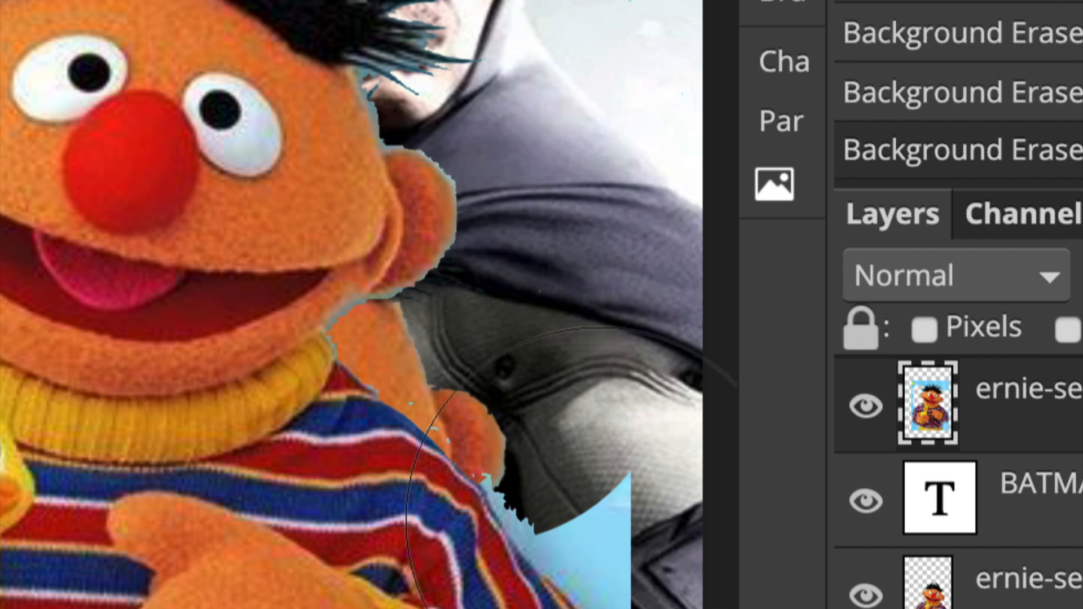
left_click(589, 531)
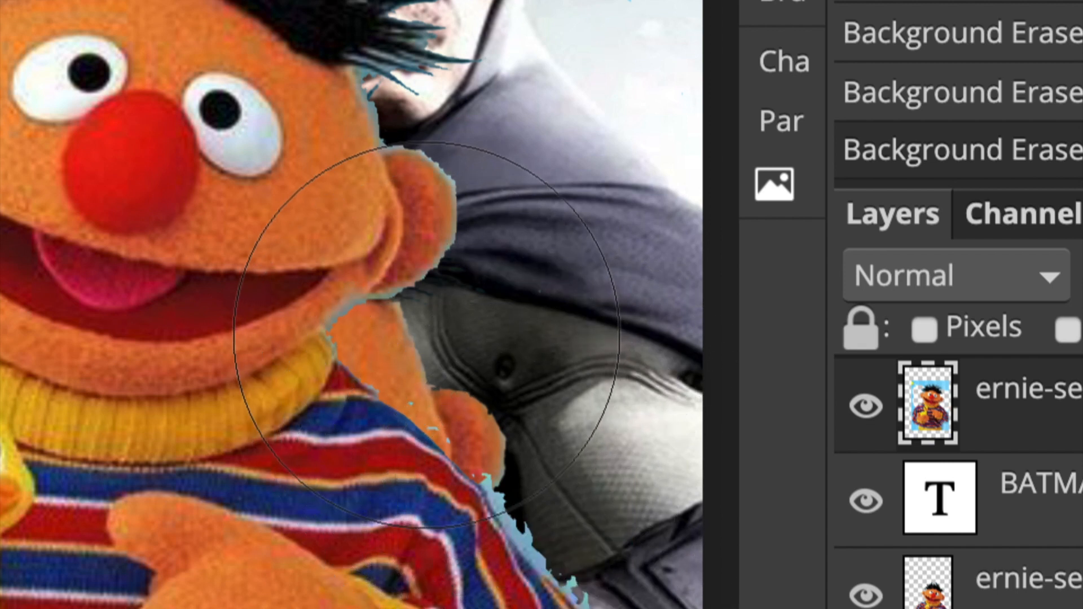
Delete the newly placed top Ernie layer
scroll(426, 333, "up", 10)
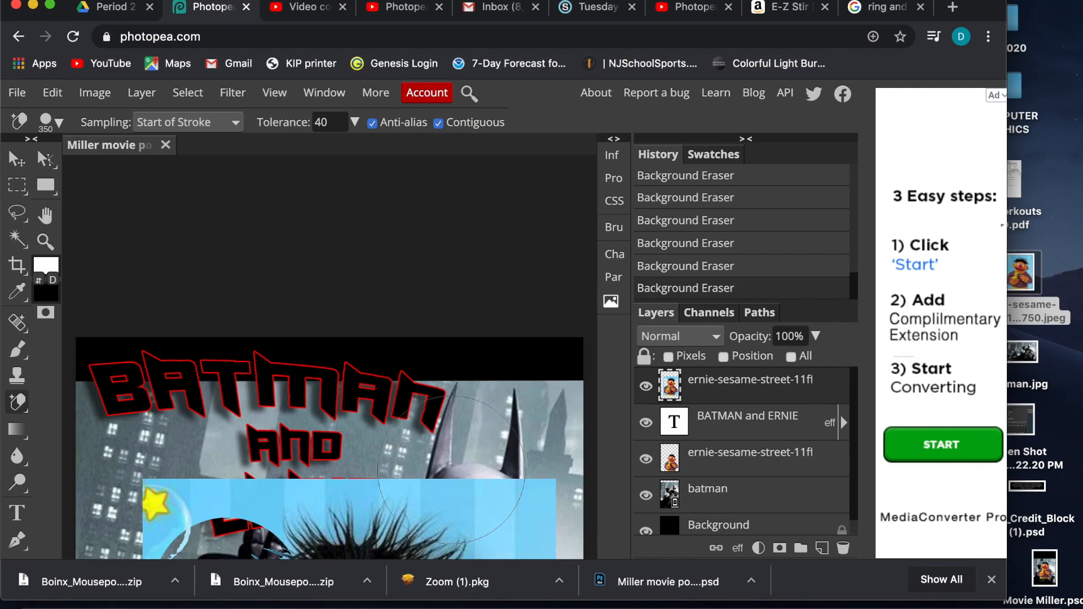
left_click_drag(730, 386, 843, 549)
Examine how the original Ernie cutout blends with Batman and the title, from the poster's top down to Ernie's sweater
scroll(375, 445, "down", 5)
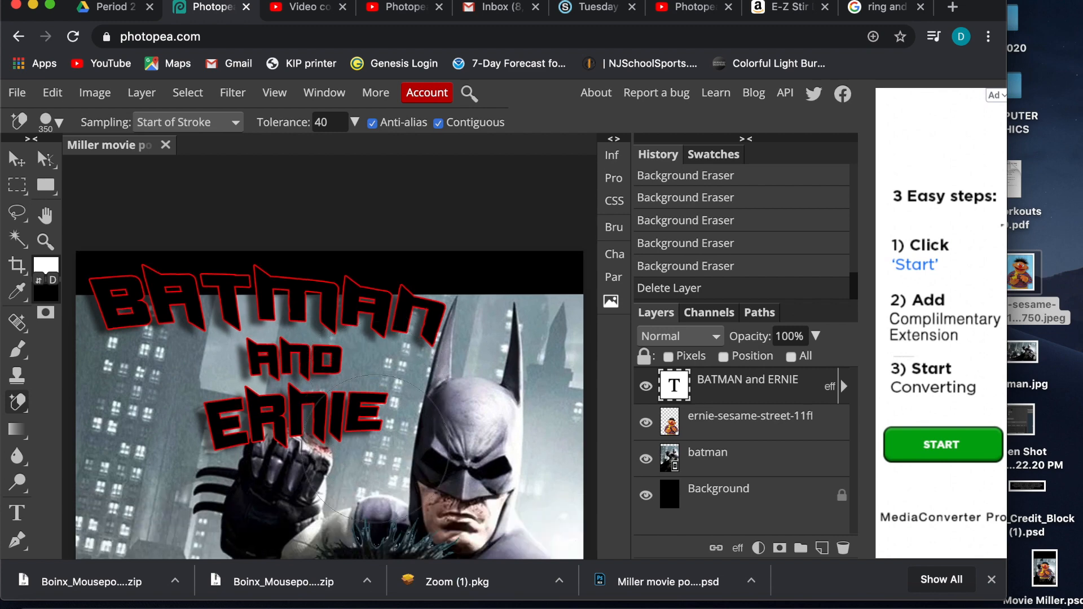
scroll(375, 449, "down", 5)
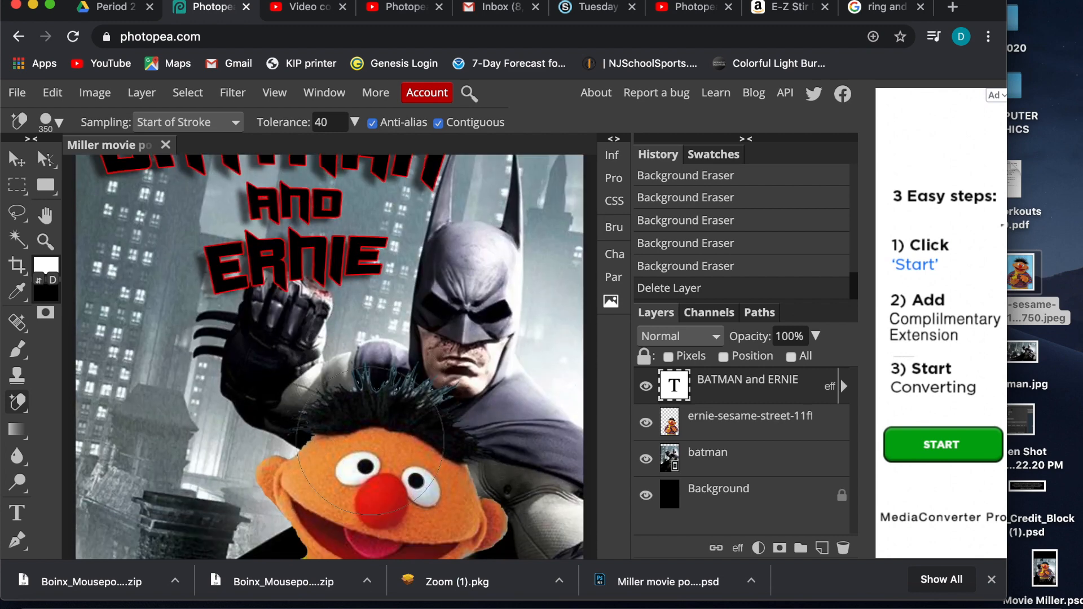
scroll(370, 440, "down", 2)
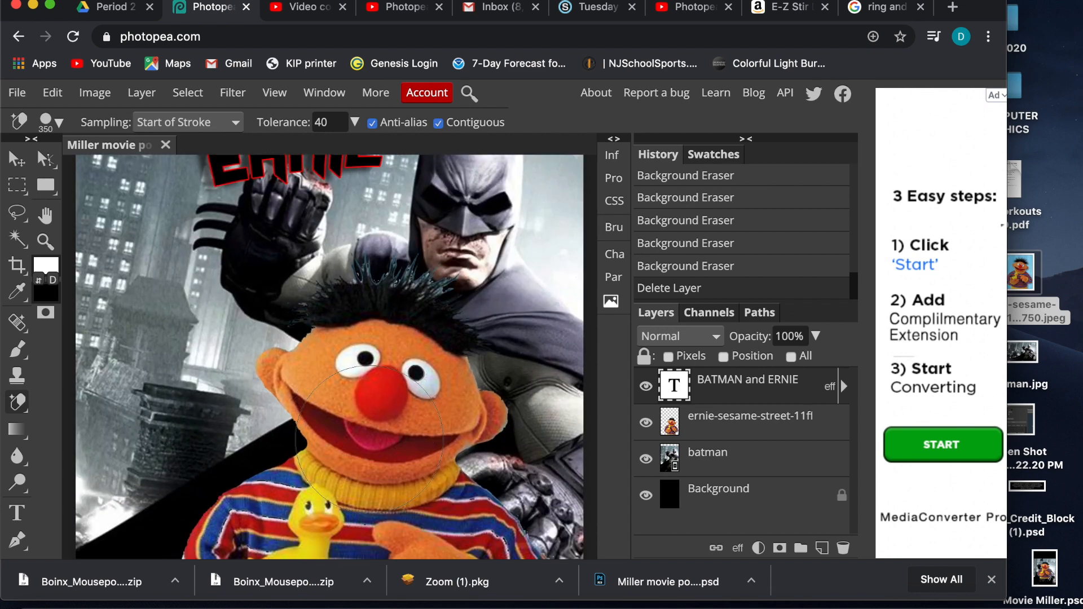
scroll(369, 439, "up", 3)
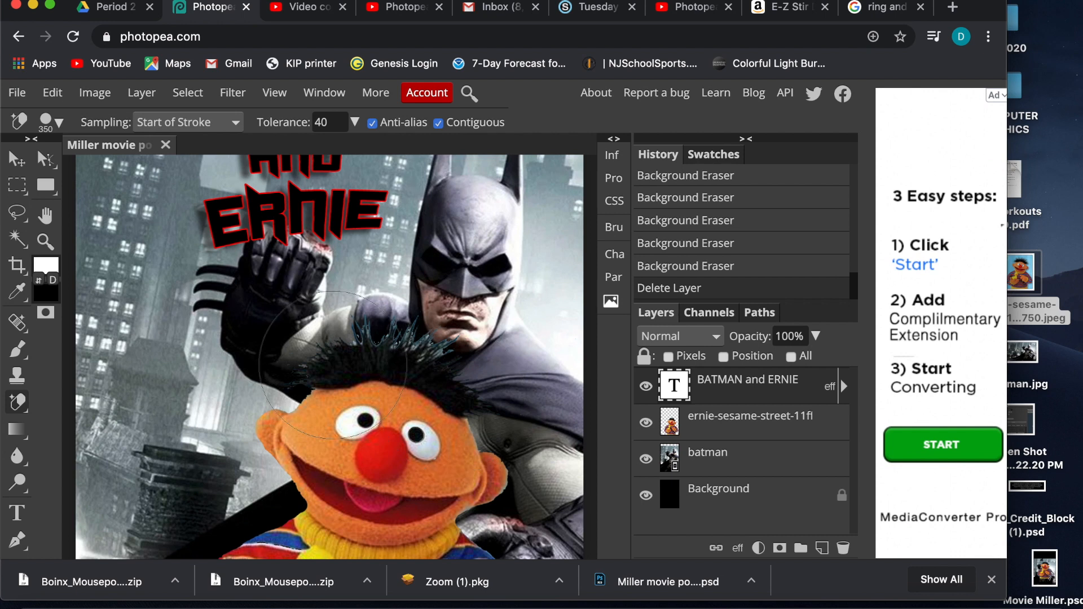
scroll(333, 367, "up", 4)
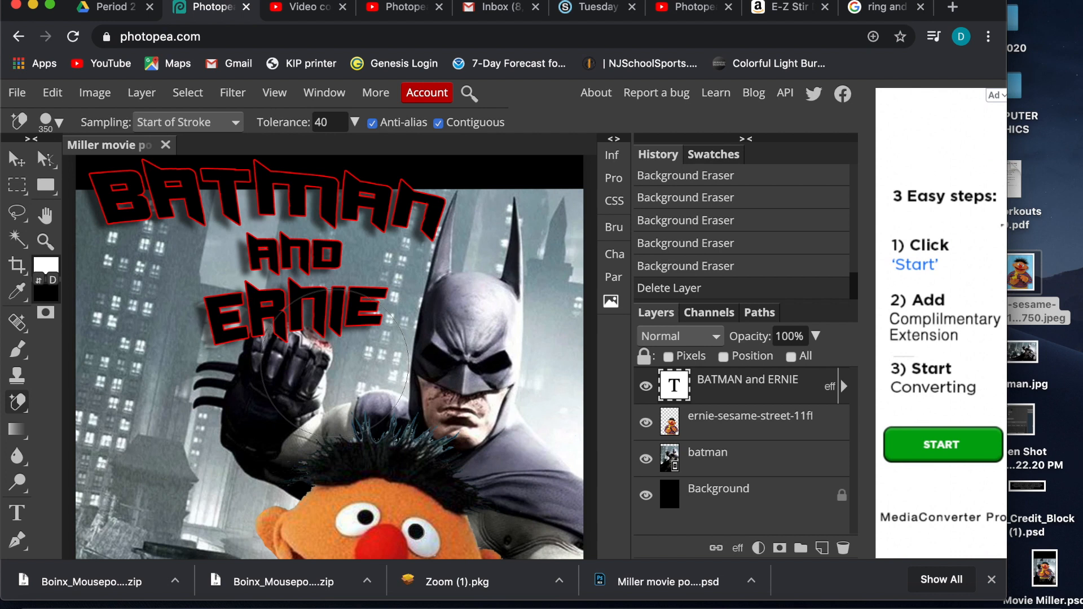
scroll(335, 363, "down", 1)
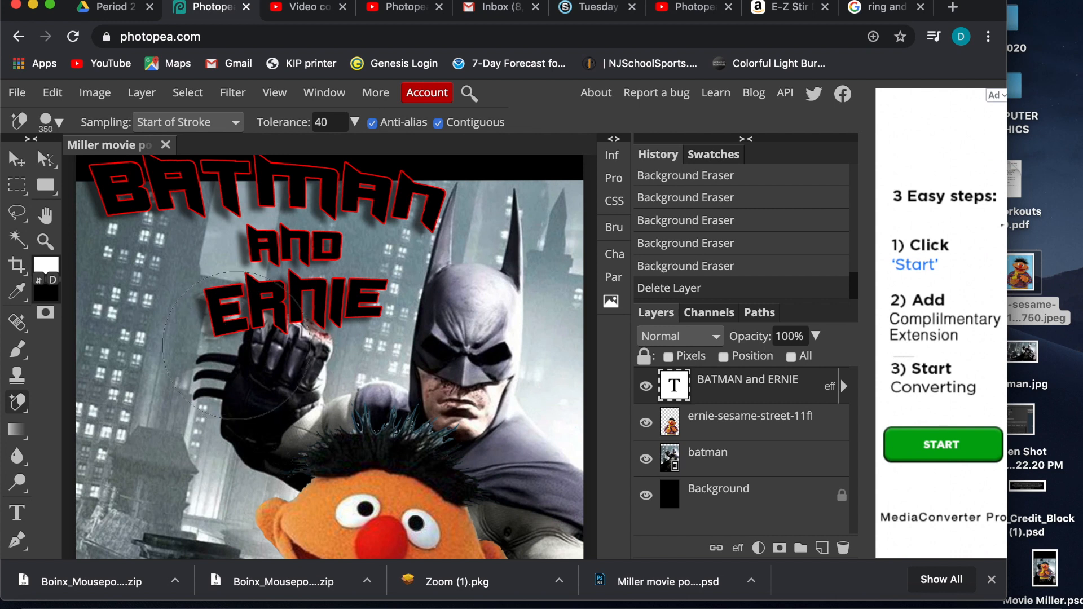
scroll(361, 393, "down", 3)
scroll(361, 393, "up", 3)
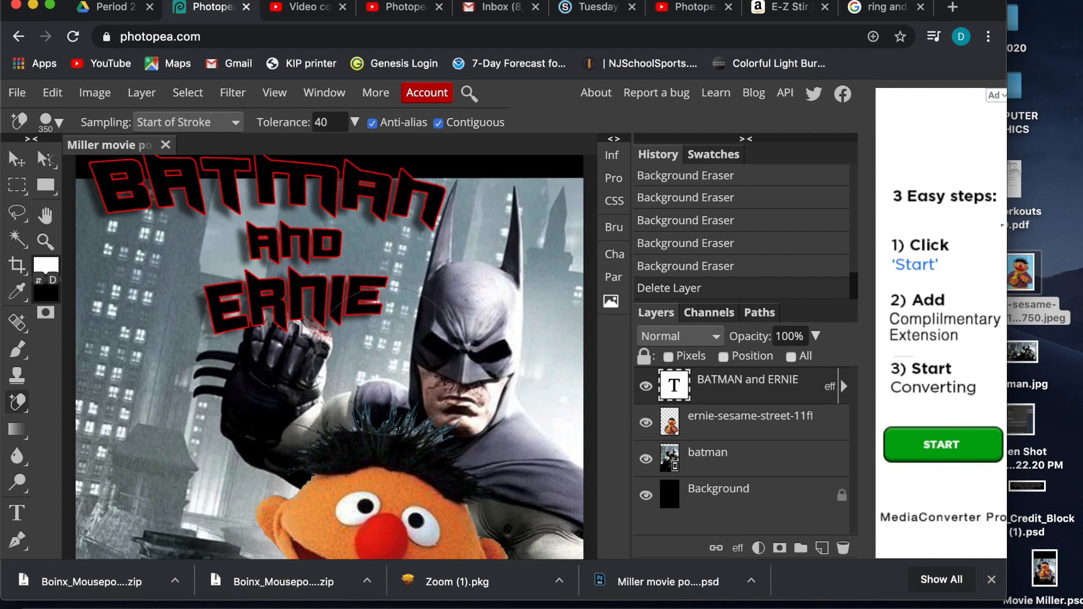
scroll(389, 361, "down", 10)
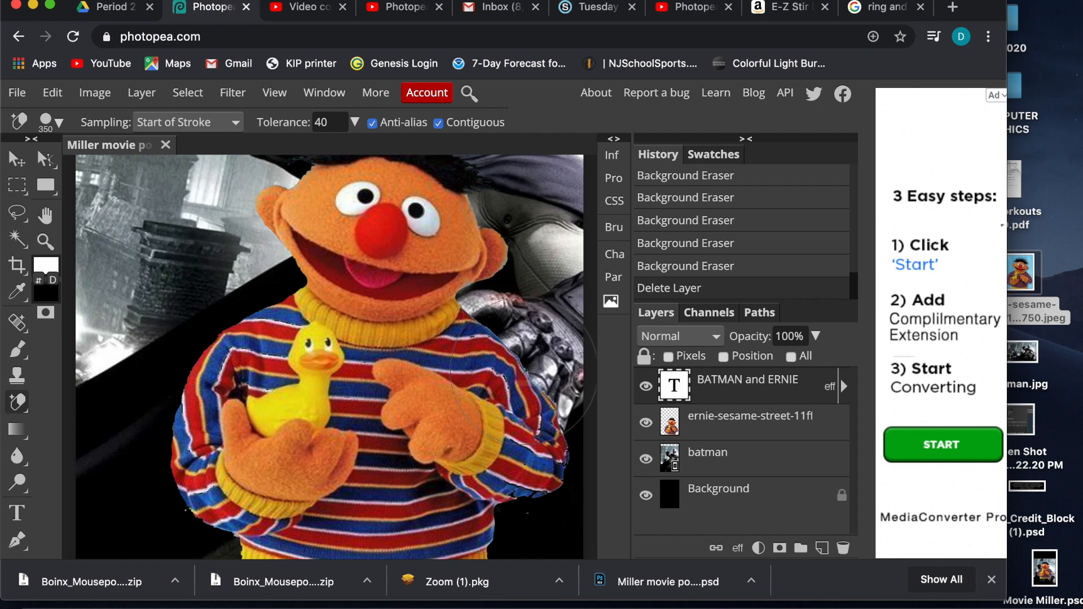
Add a raster mask to the Ernie cutout layer
left_click(17, 159)
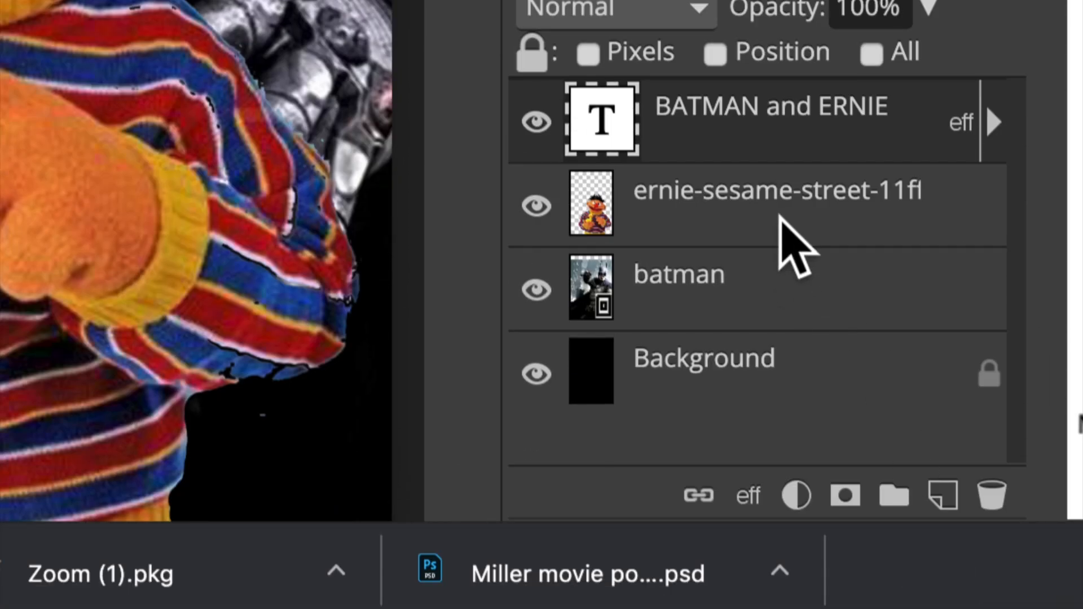
left_click(780, 217)
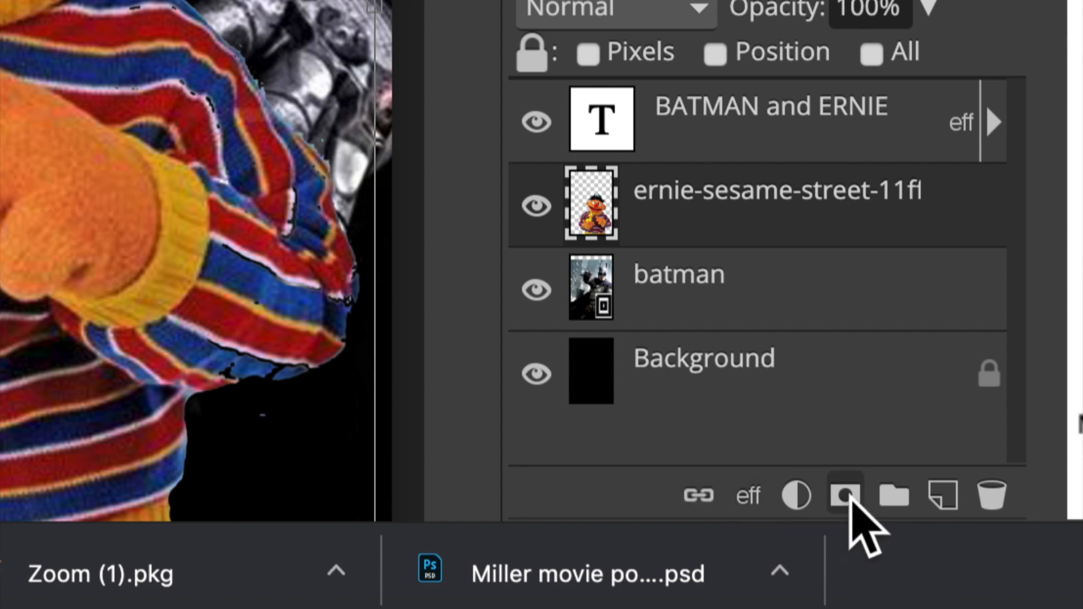
left_click(845, 495)
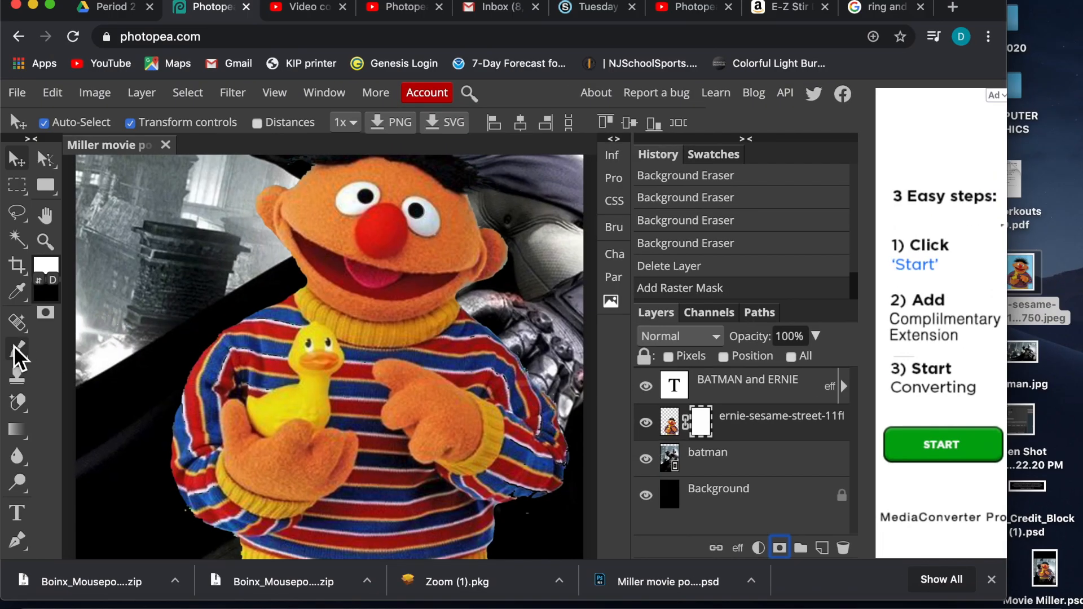
Paint black on Ernie's raster mask with the Brush to uncover Batman's gloved fingers in front of the face and sweater
left_click(20, 355)
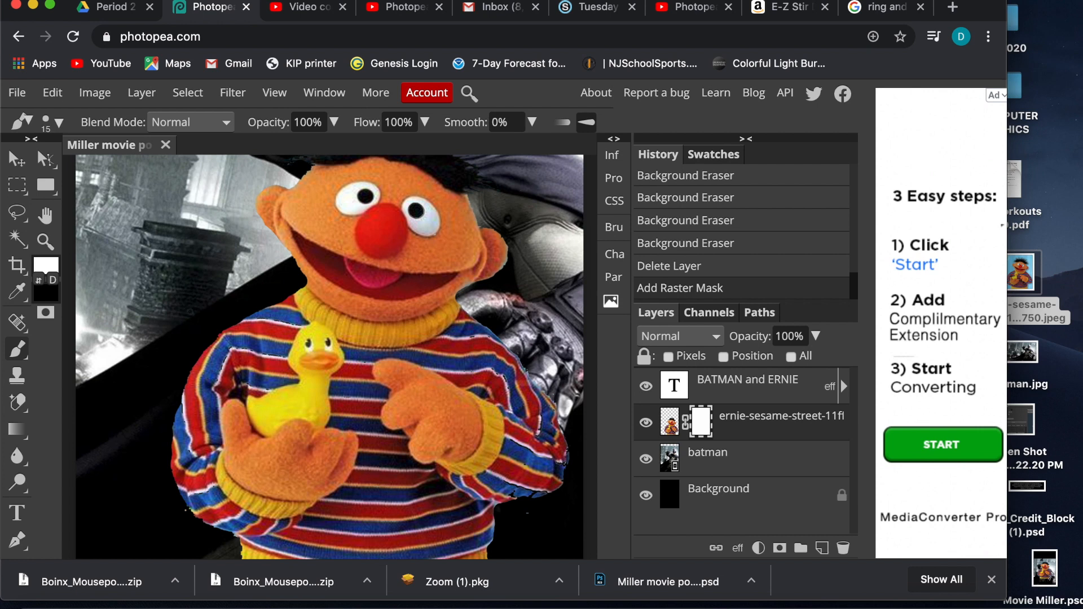
left_click(41, 281)
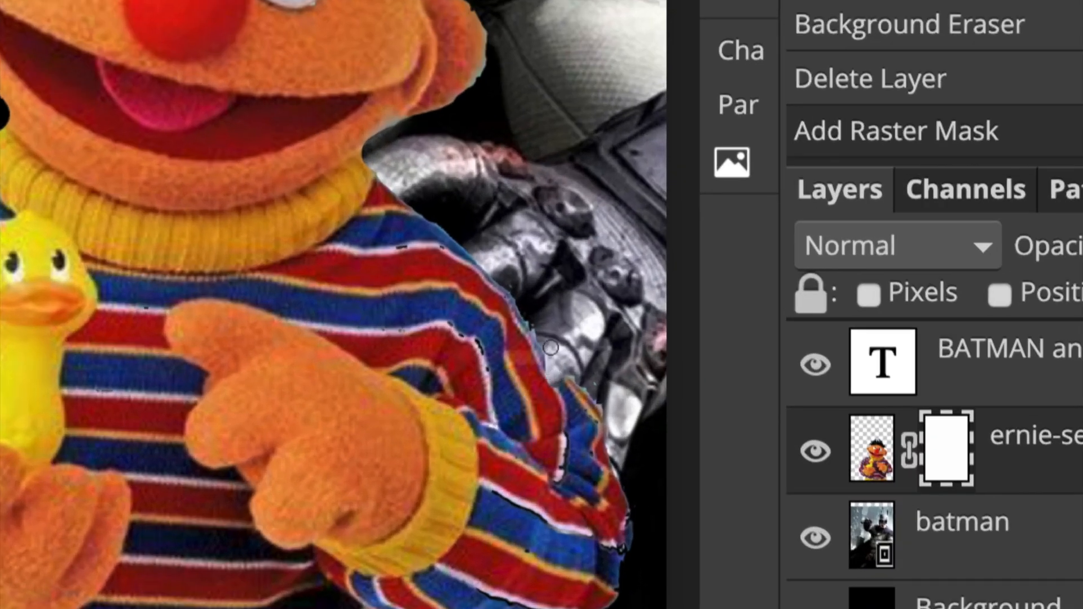
left_click_drag(517, 397, 515, 400)
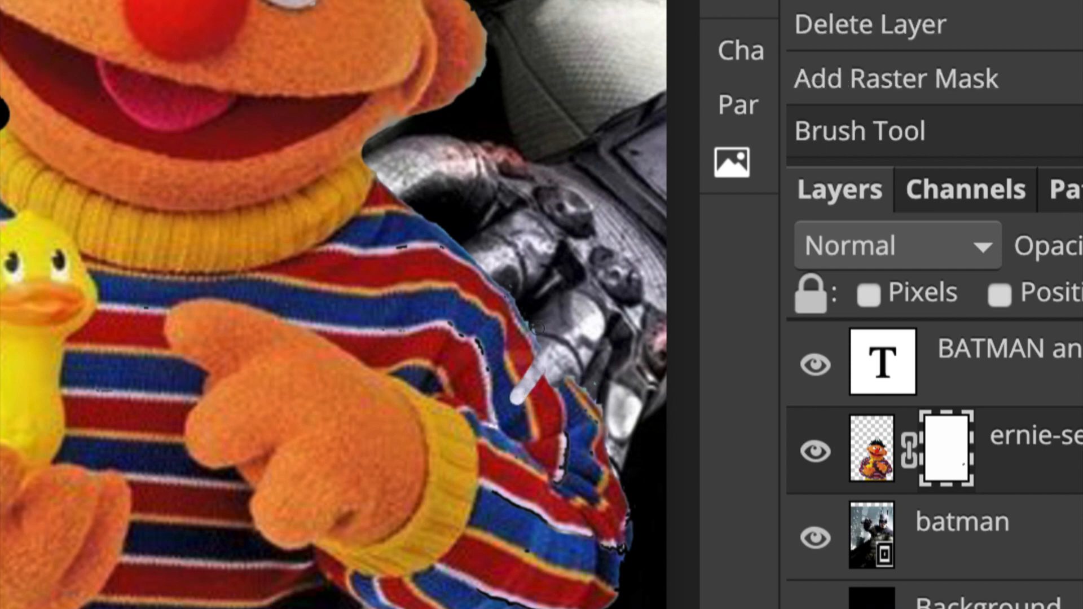
mouse_move(525, 416)
left_mouse_down()
mouse_move(555, 381)
mouse_move(537, 403)
left_mouse_up()
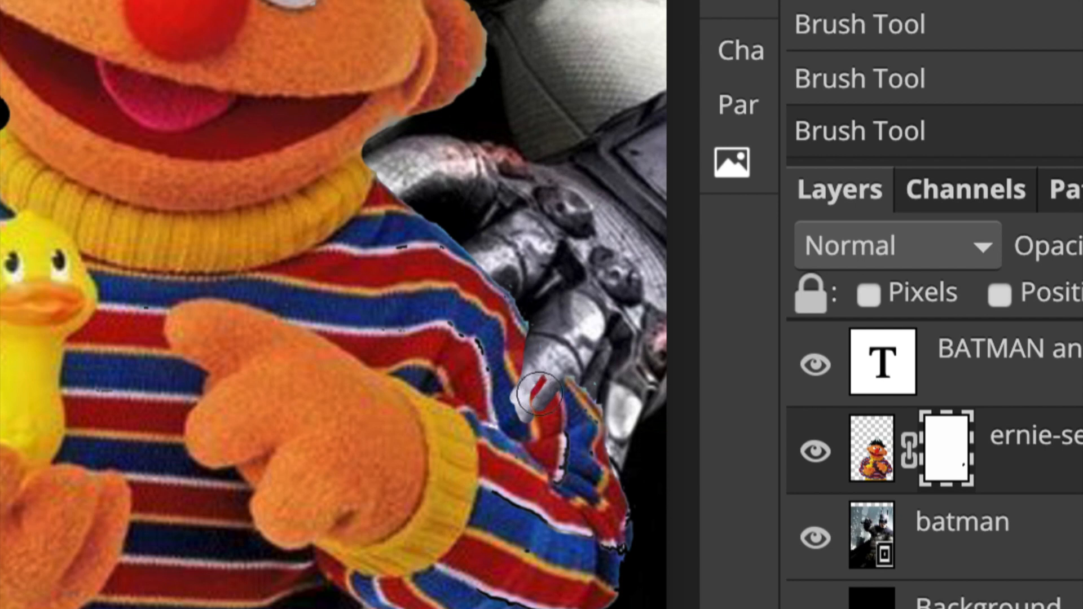
mouse_move(557, 352)
left_mouse_down()
mouse_move(536, 408)
mouse_move(515, 410)
mouse_move(468, 471)
left_mouse_up()
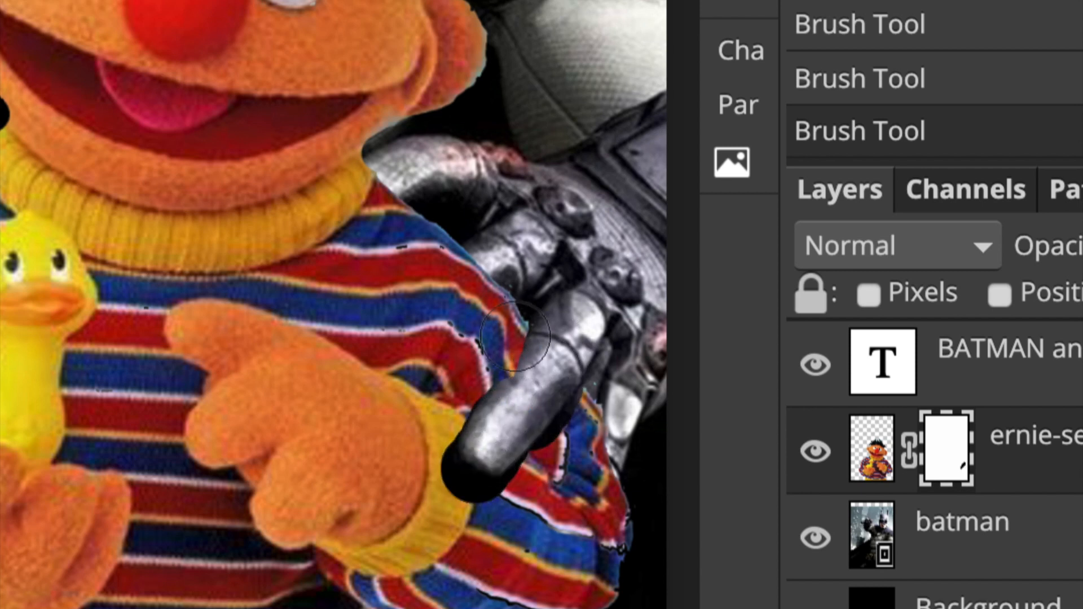
mouse_move(494, 261)
left_mouse_down()
mouse_move(448, 305)
mouse_move(432, 307)
mouse_move(434, 299)
mouse_move(390, 328)
mouse_move(369, 315)
mouse_move(406, 273)
mouse_move(434, 265)
mouse_move(384, 352)
mouse_move(354, 376)
left_mouse_up()
mouse_move(389, 187)
left_mouse_down()
mouse_move(345, 206)
mouse_move(296, 202)
mouse_move(283, 218)
mouse_move(225, 219)
mouse_move(388, 229)
mouse_move(454, 247)
left_mouse_up()
mouse_move(601, 416)
left_mouse_down()
mouse_move(598, 462)
mouse_move(559, 544)
mouse_move(580, 458)
left_mouse_up()
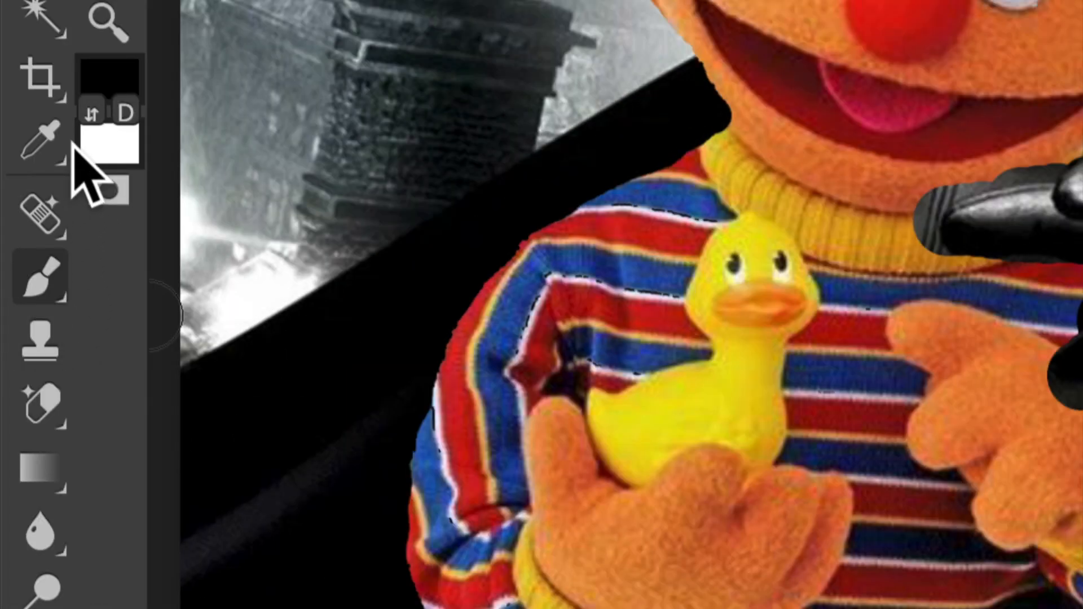
Paint white on the mask to restore Ernie's hand, sweater, chin and collar around Batman's two upper fingers
left_click(92, 114)
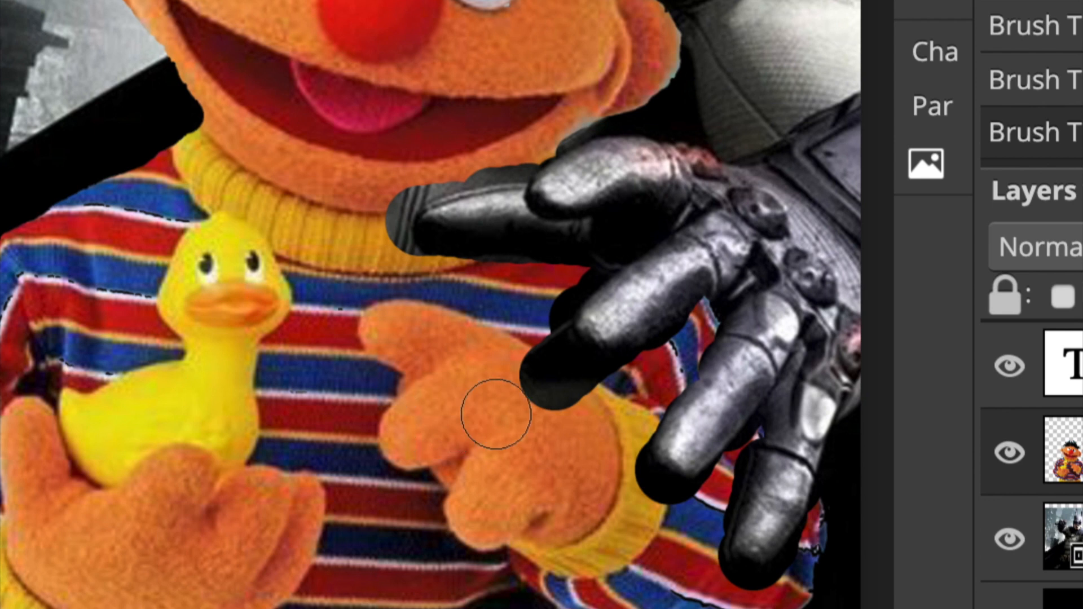
mouse_move(541, 404)
left_mouse_down()
mouse_move(500, 362)
mouse_move(616, 406)
mouse_move(542, 370)
mouse_move(517, 333)
mouse_move(555, 316)
mouse_move(548, 287)
mouse_move(538, 324)
mouse_move(552, 350)
left_mouse_up()
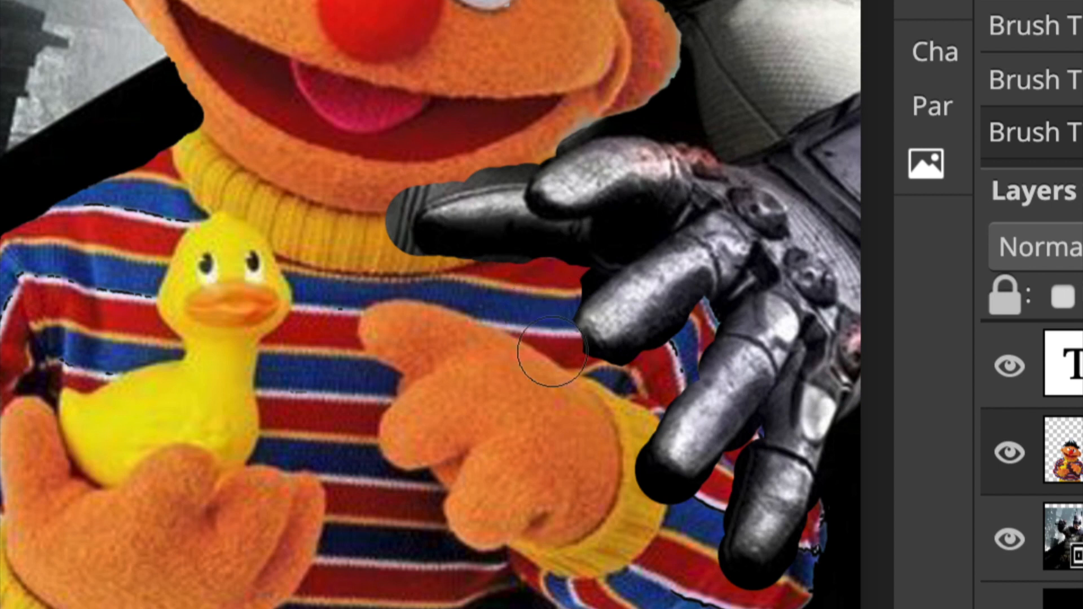
mouse_move(403, 198)
left_mouse_down()
mouse_move(374, 214)
mouse_move(399, 254)
left_mouse_up()
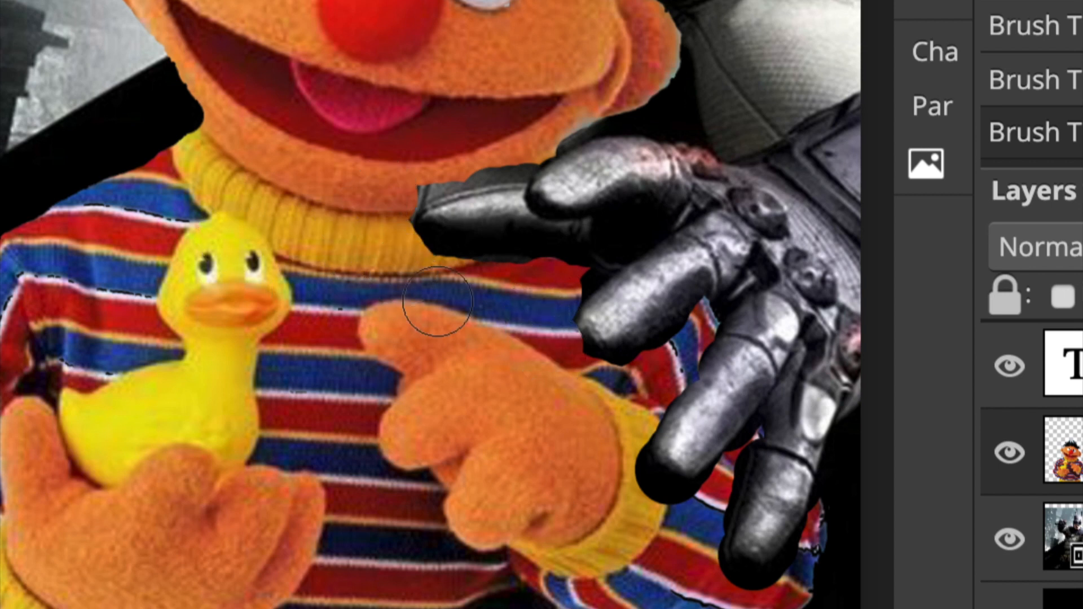
mouse_move(393, 177)
left_mouse_down()
mouse_move(508, 164)
mouse_move(533, 152)
mouse_move(518, 142)
left_mouse_up()
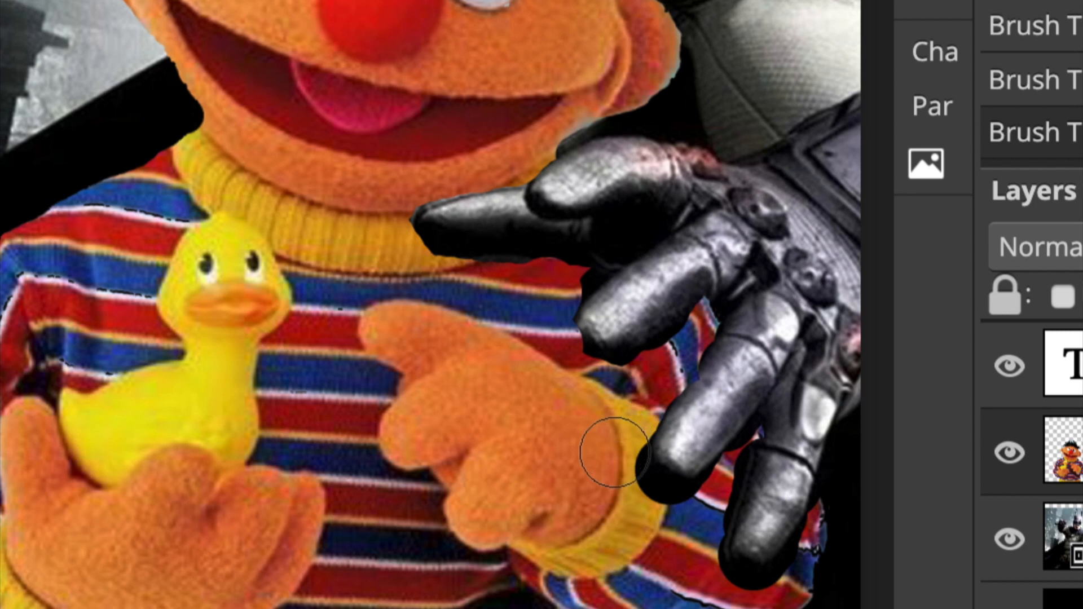
Paint white on the mask to bring Ernie's cuff and sleeve back over the tips of Batman's two lower fingers
left_click_drag(726, 590, 767, 597)
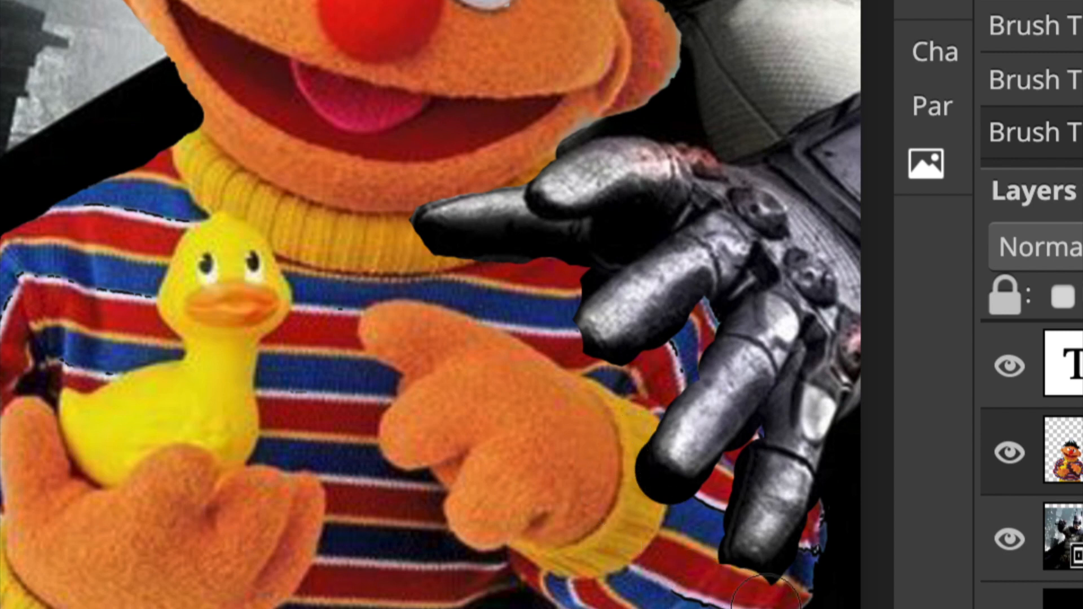
mouse_move(692, 575)
left_mouse_down()
mouse_move(619, 525)
mouse_move(679, 520)
mouse_move(637, 516)
mouse_move(607, 453)
mouse_move(621, 492)
mouse_move(700, 512)
mouse_move(656, 517)
mouse_move(619, 499)
mouse_move(653, 450)
mouse_move(669, 450)
mouse_move(651, 442)
mouse_move(711, 472)
mouse_move(733, 504)
mouse_move(795, 531)
mouse_move(745, 548)
left_mouse_up()
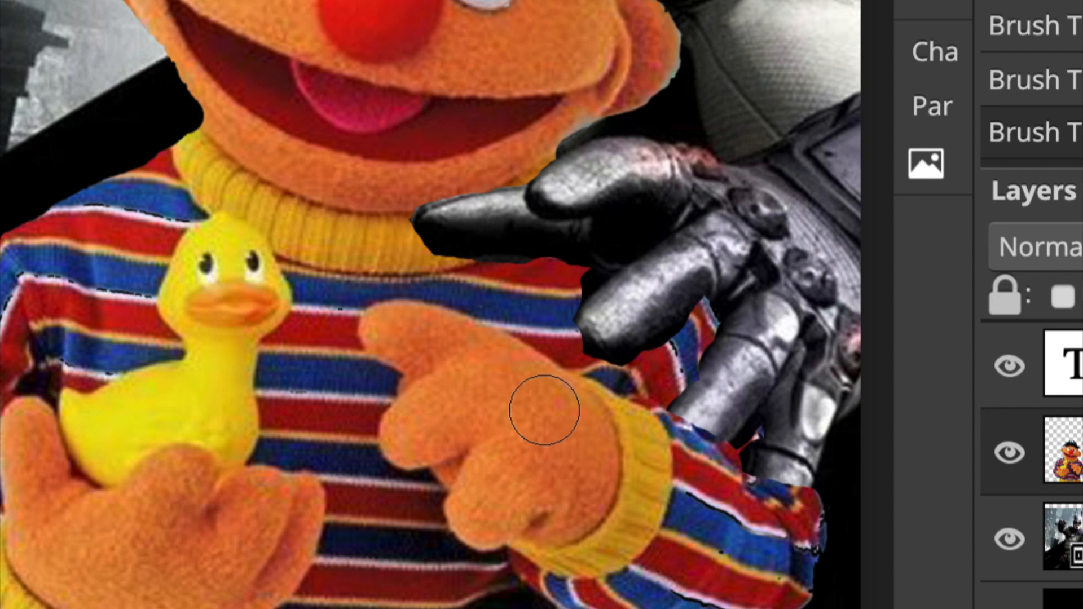
key("ctrl+minus")
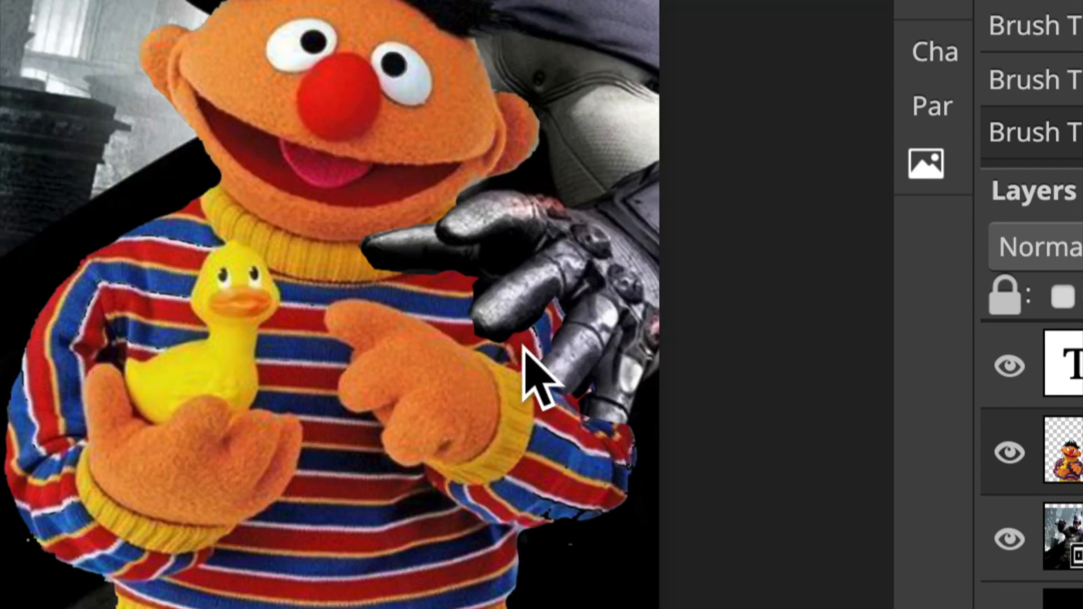
key("ctrl+minus")
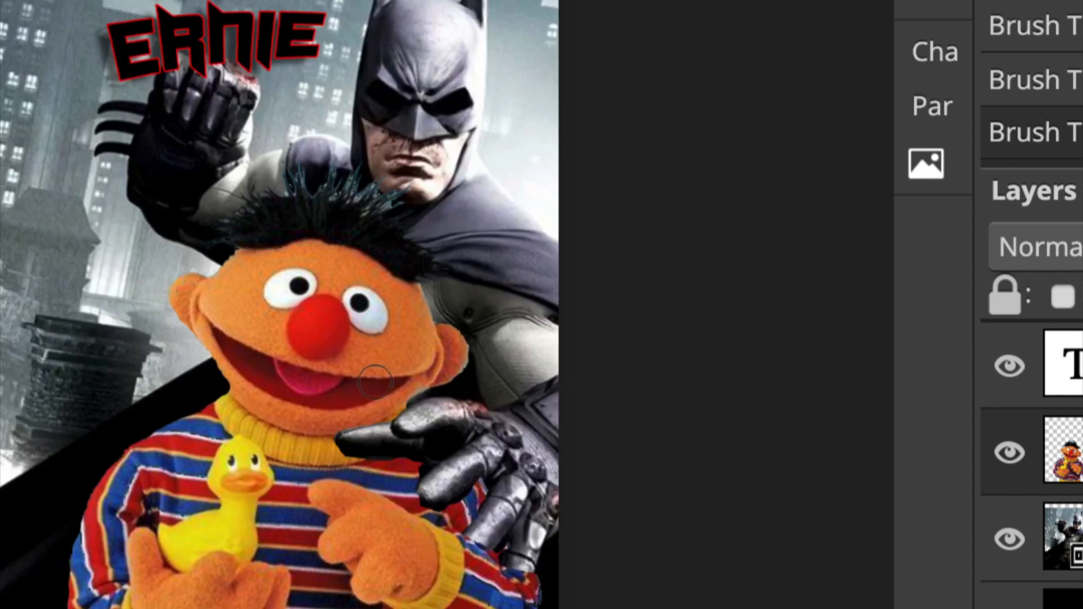
left_click_drag(359, 441, 383, 449)
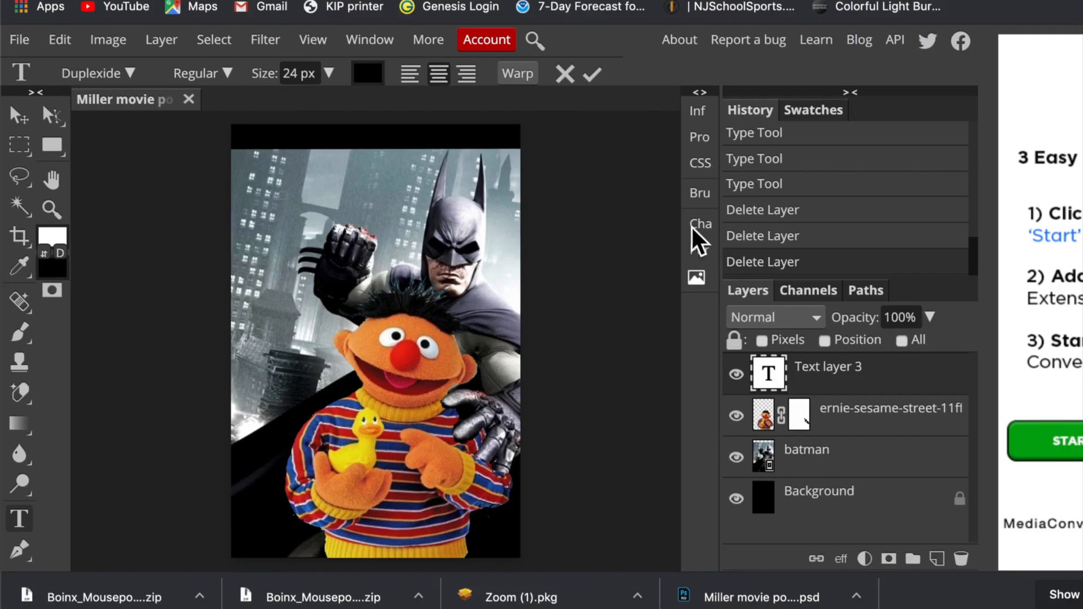
Enter BATMAN as the new title text at 66 px with automatic leading
left_click(329, 73)
left_click_drag(310, 104, 321, 103)
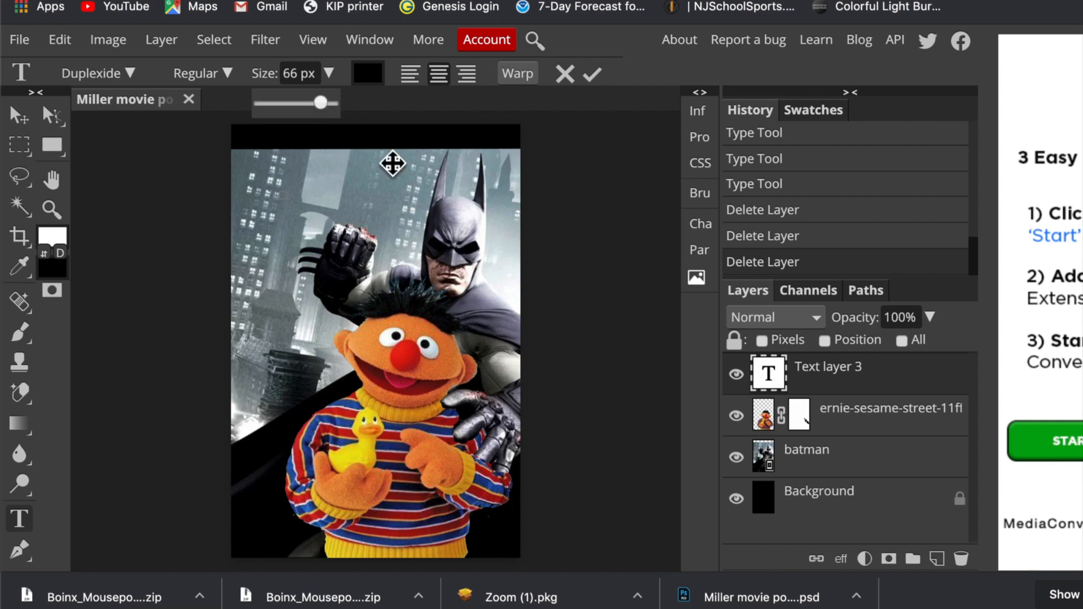
left_click(700, 226)
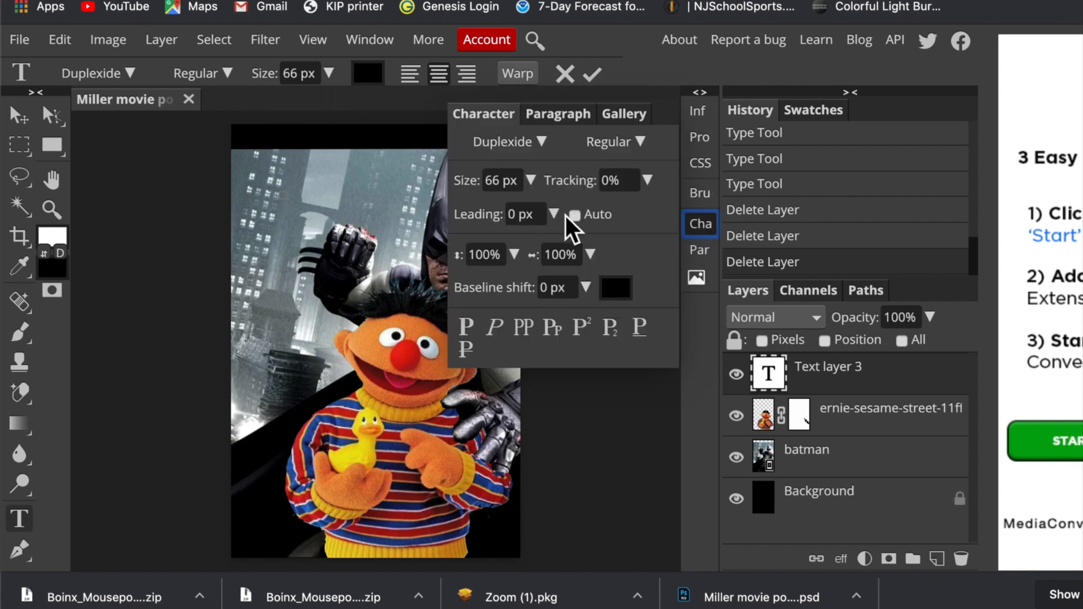
left_click(575, 214)
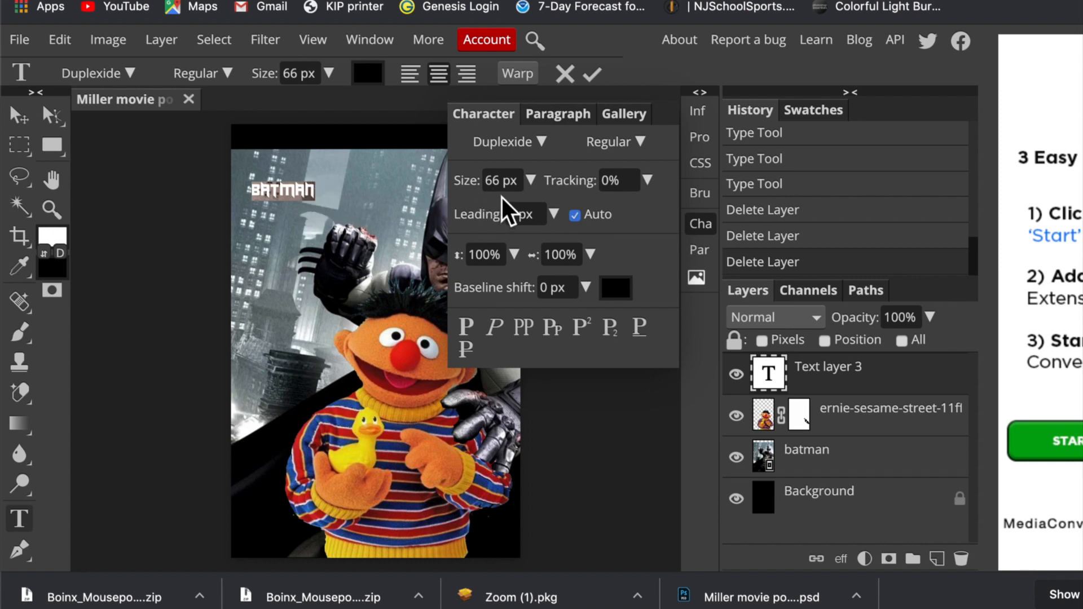
Add AND and ERNIE on separate lines below BATMAN and commit the title text
left_click(701, 224)
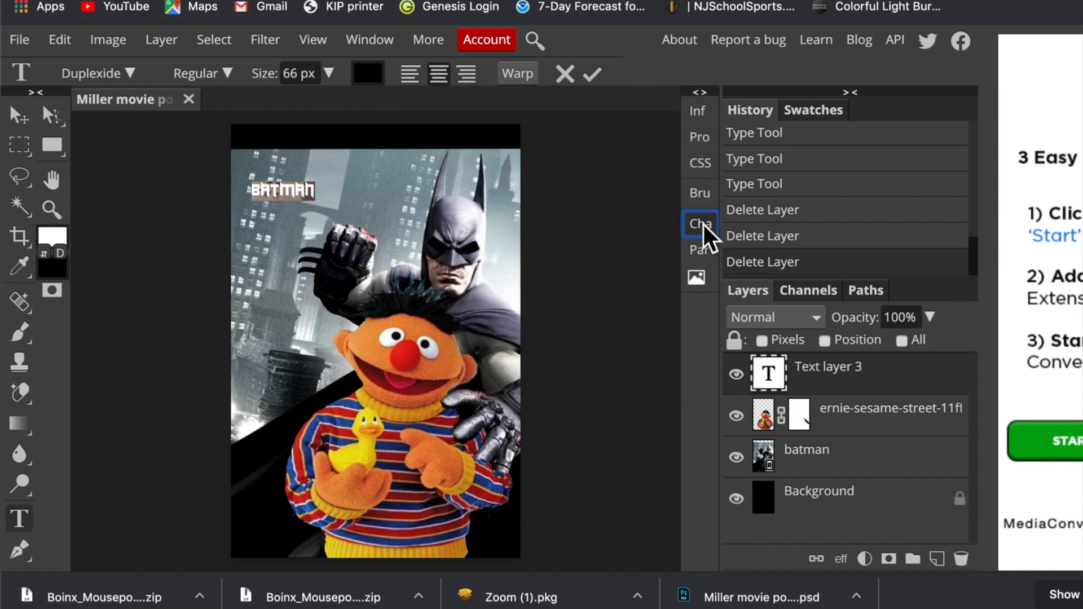
left_click(701, 224)
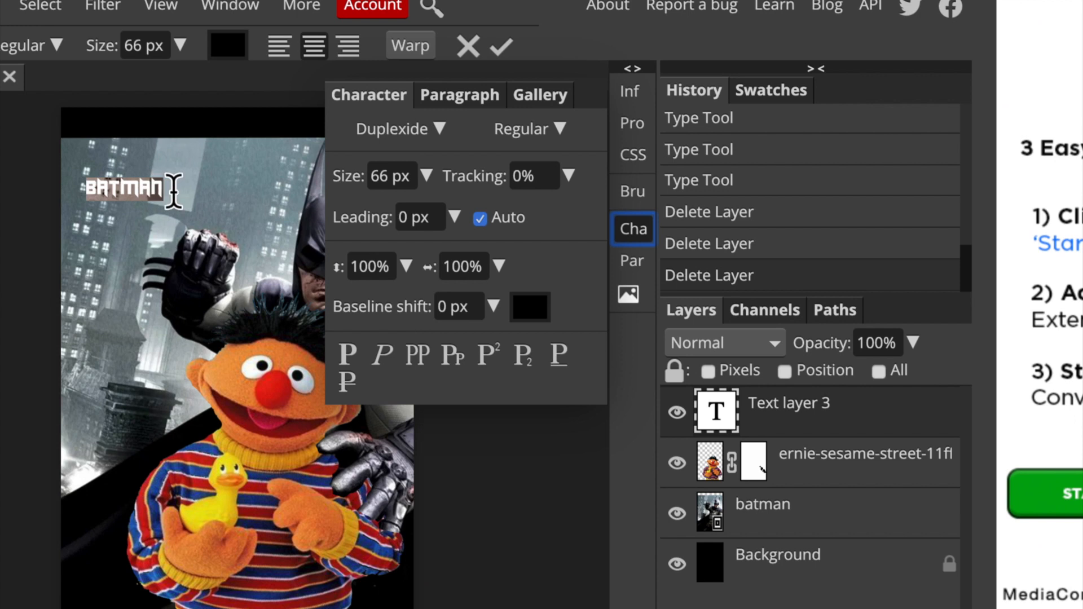
left_click(166, 188)
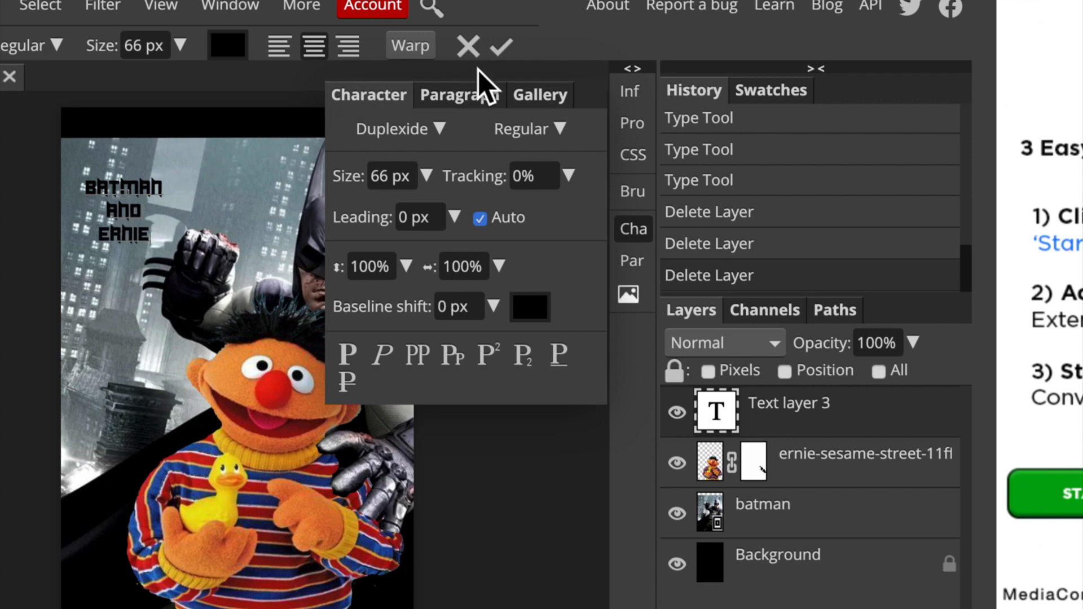
left_click(501, 48)
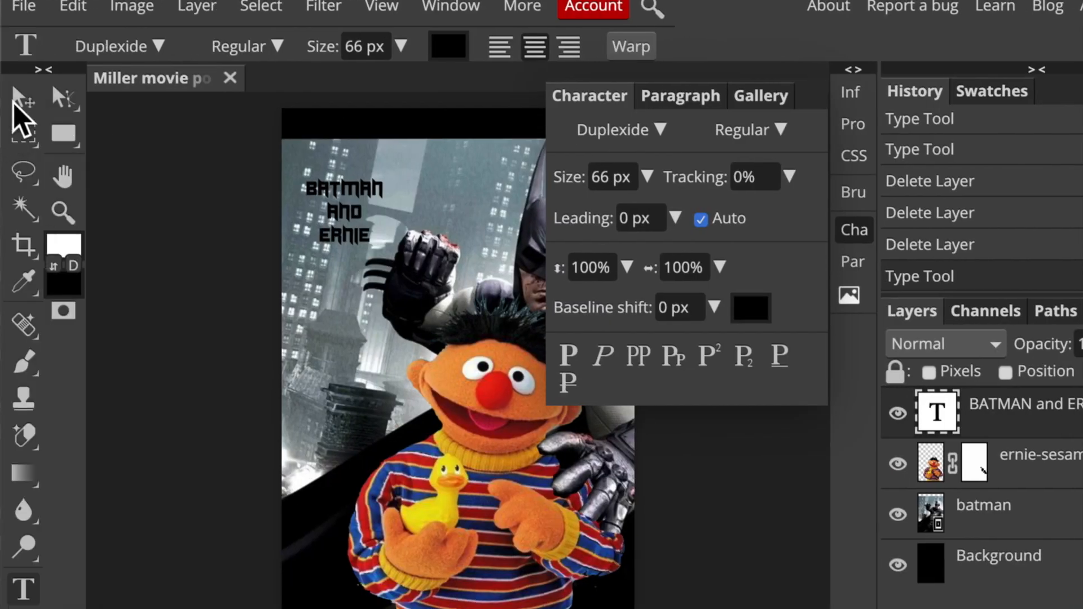
Scale the title to 409% and move it up to the top of the poster
left_click(20, 103)
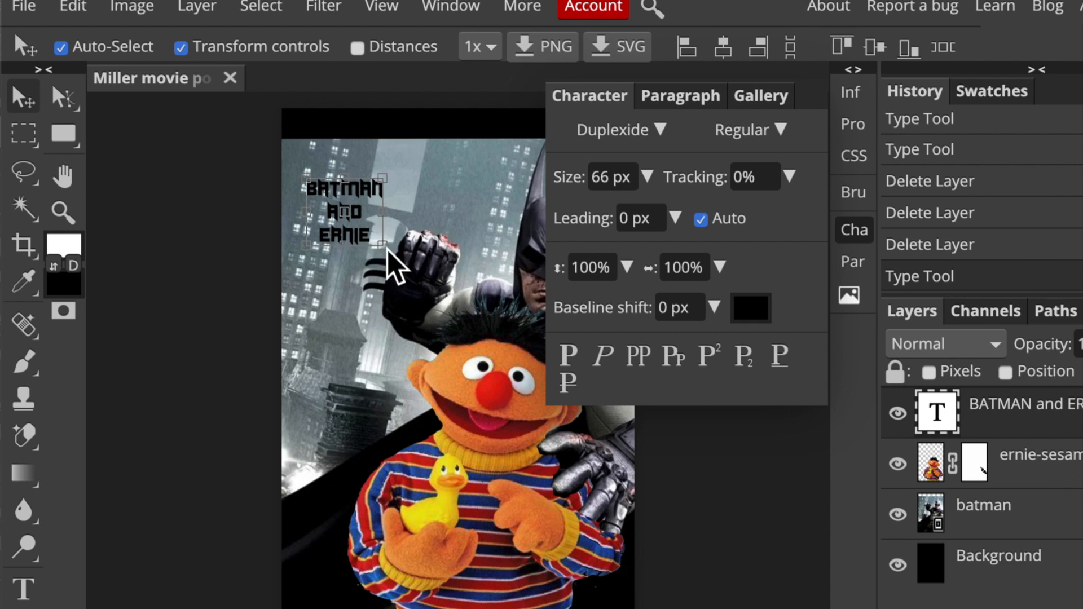
left_click_drag(384, 248, 617, 404)
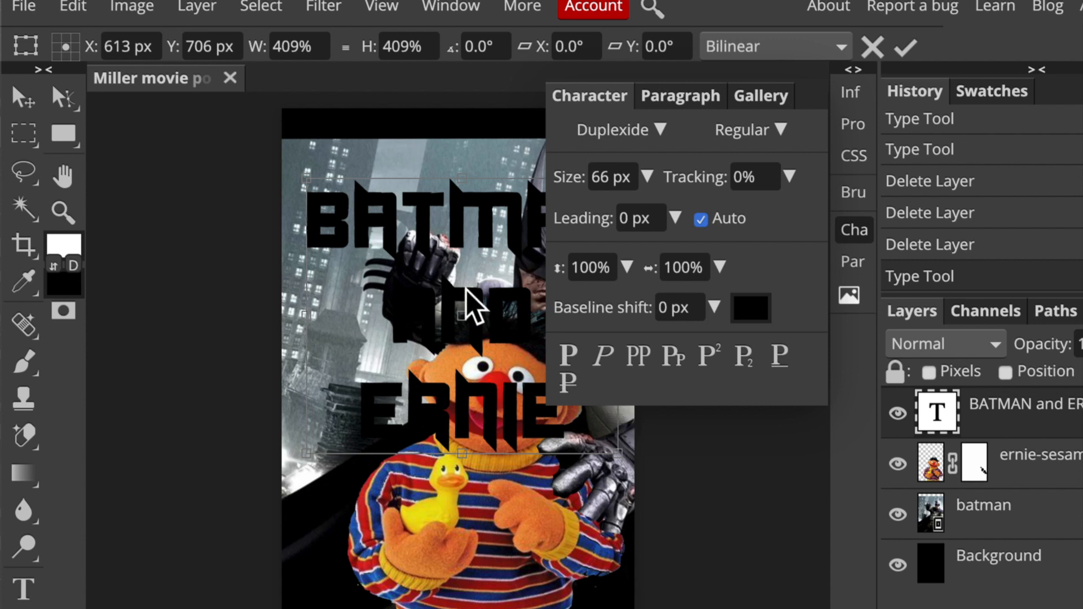
left_click_drag(473, 290, 460, 247)
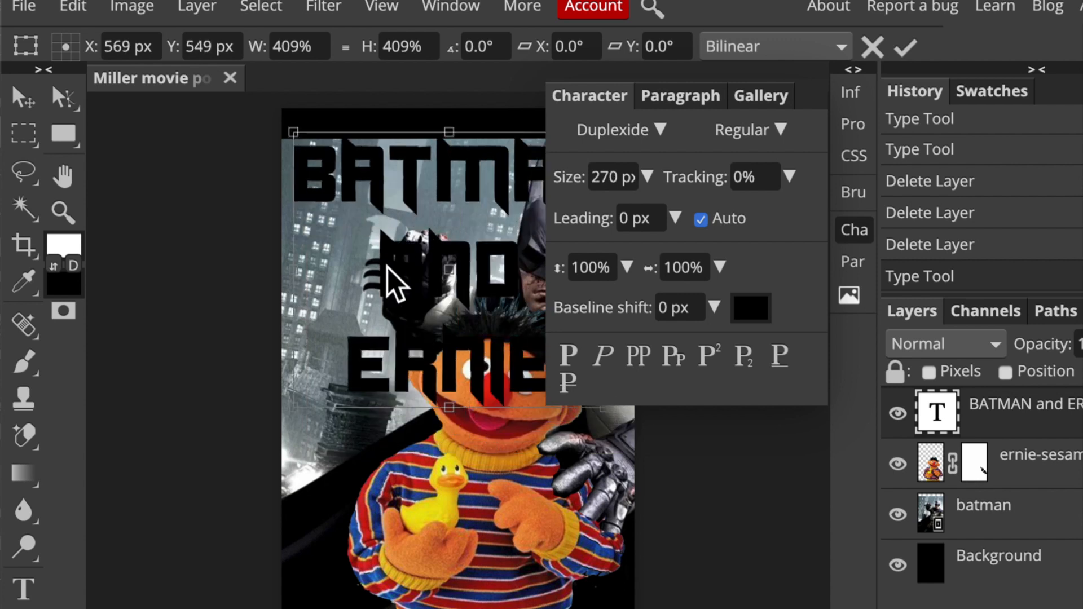
Set the font size of the word AND in the title to 118 px
left_click(17, 589)
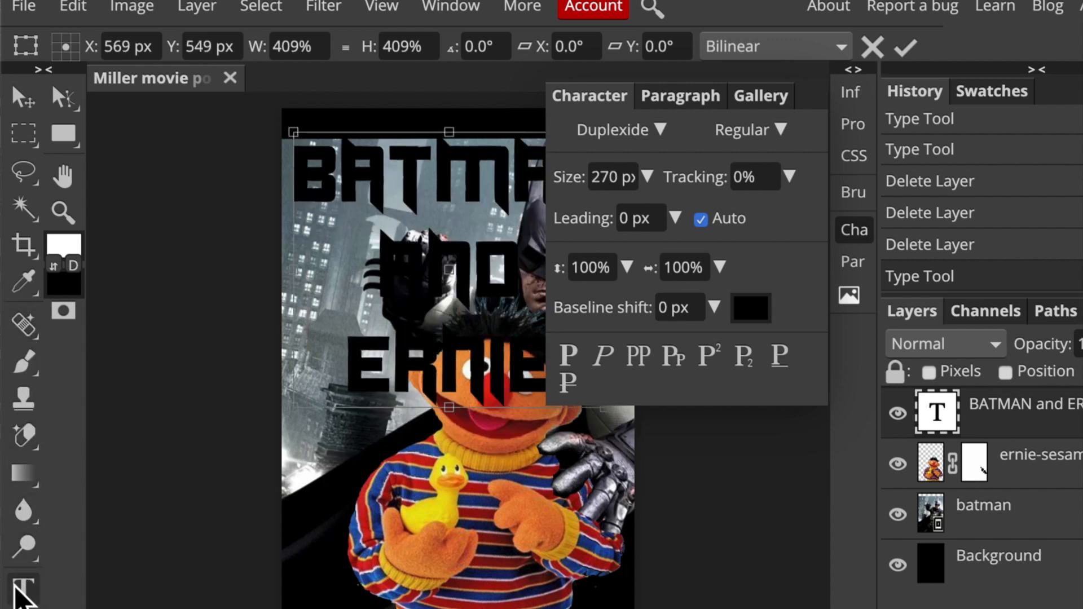
left_click(21, 590)
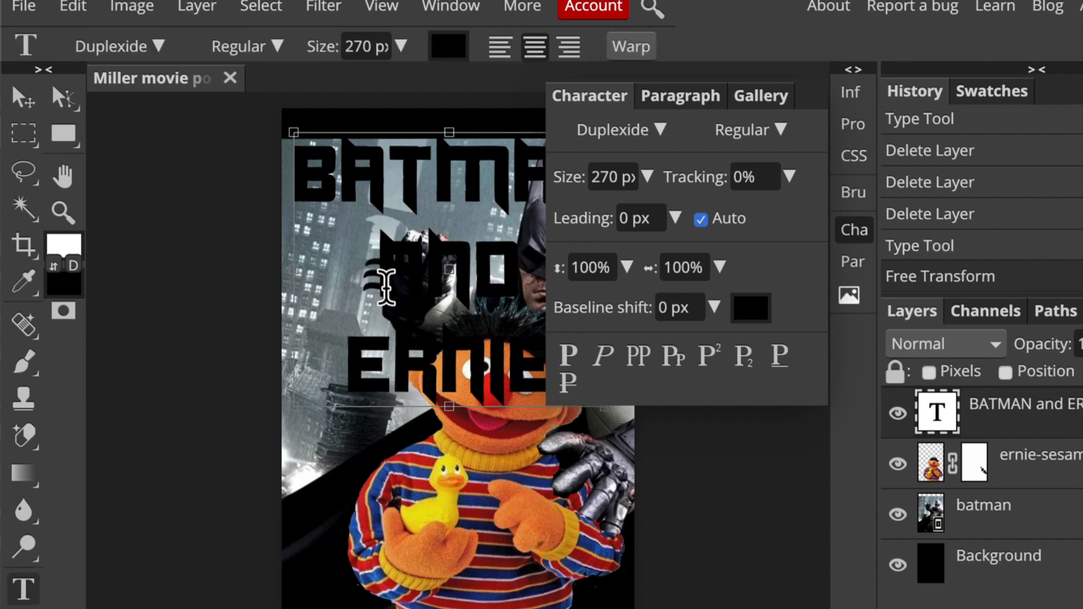
left_click_drag(385, 278, 530, 273)
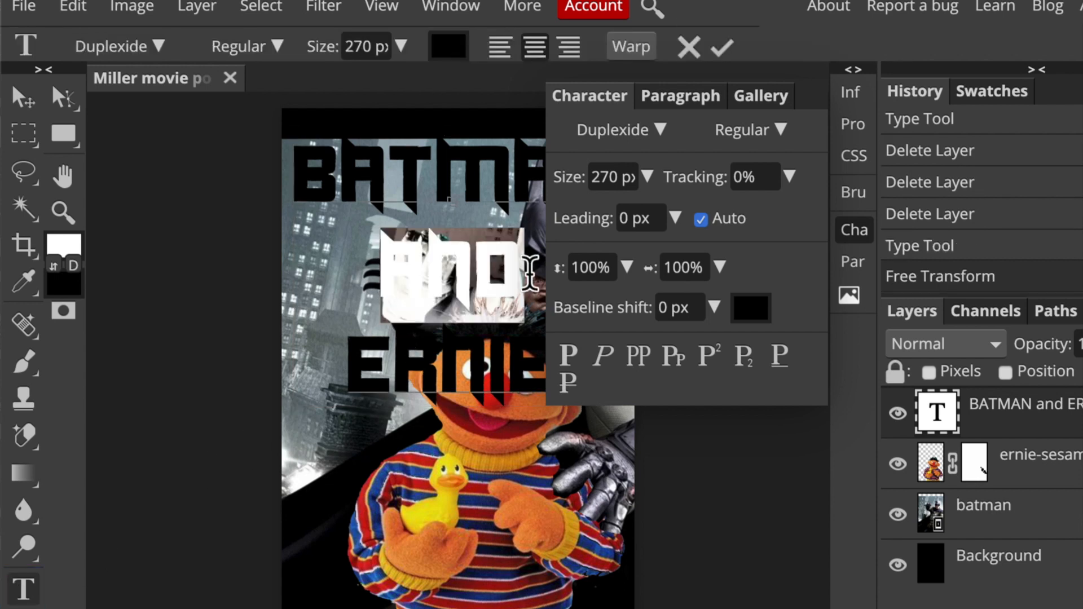
left_click(589, 177)
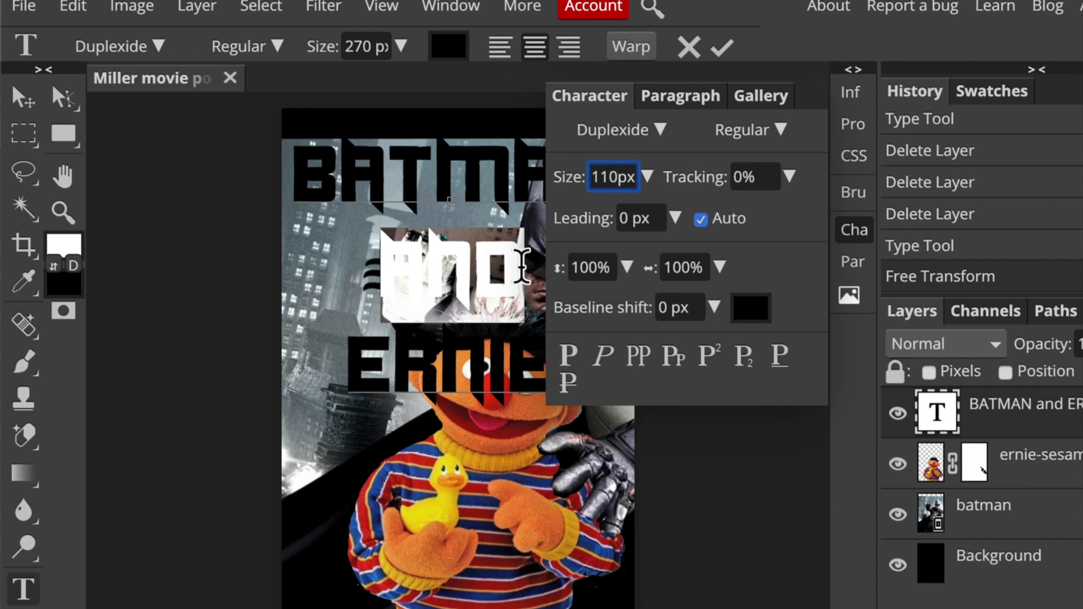
left_click(501, 344)
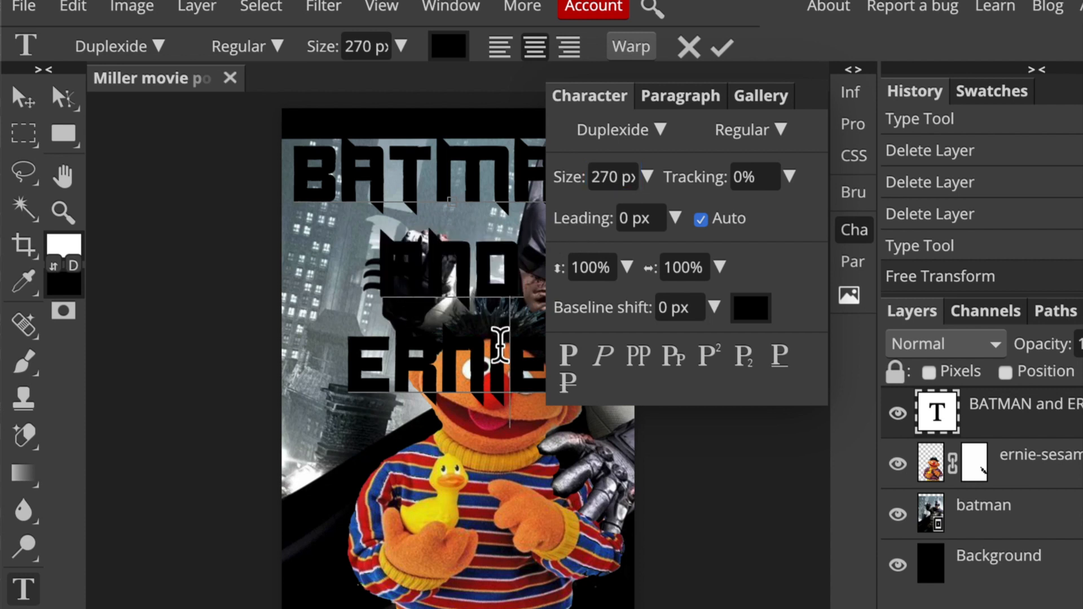
left_click_drag(529, 284, 357, 281)
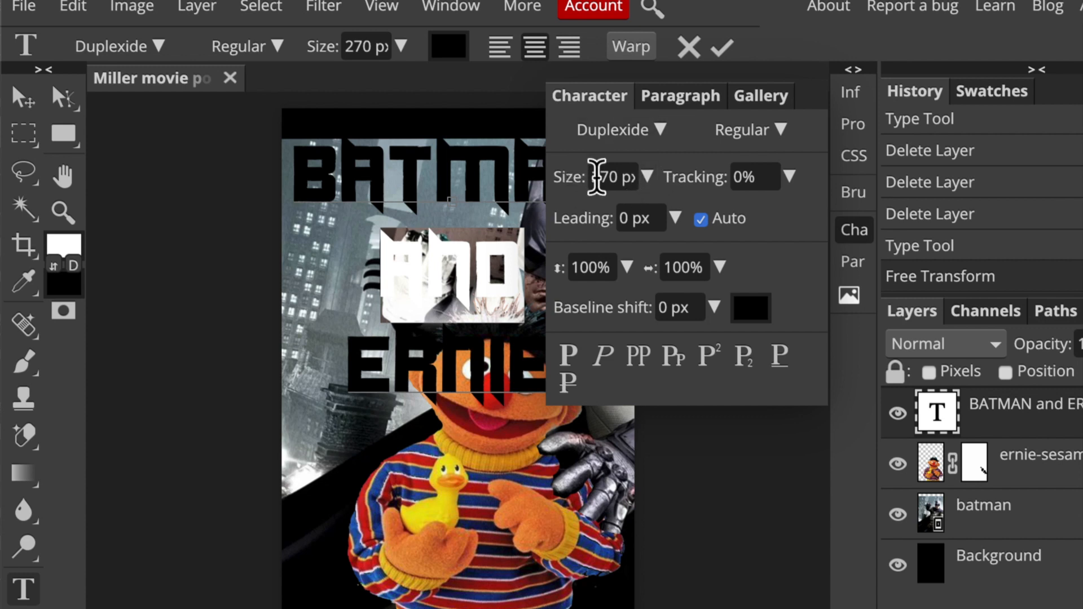
left_click_drag(563, 174, 348, 182)
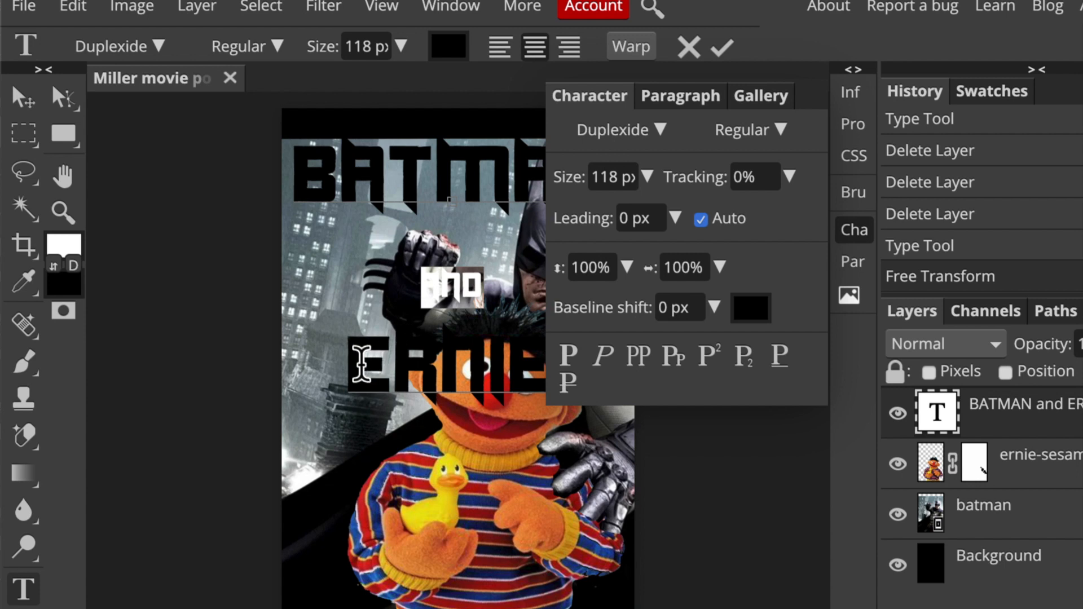
Select all of the title's text and set its leading to 119 px
left_click(334, 354)
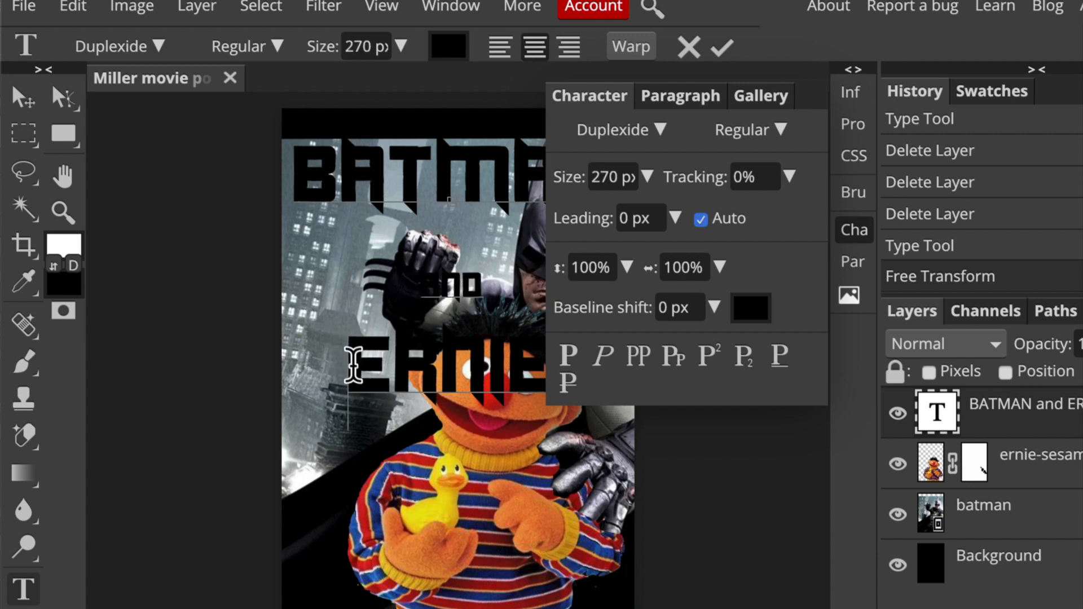
key("ctrl+a")
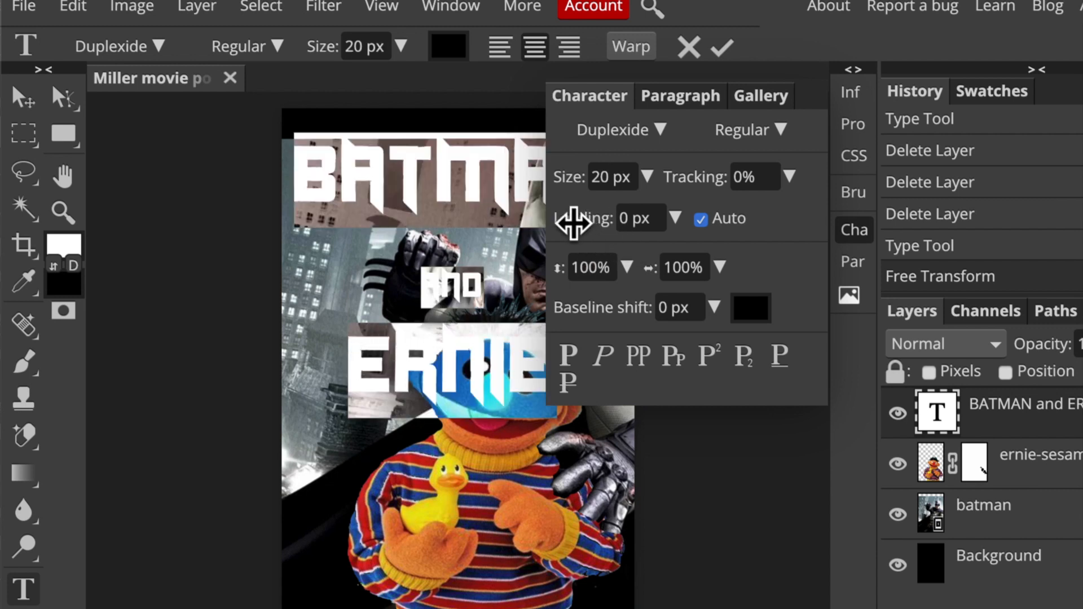
left_click_drag(582, 214, 732, 214)
right_click(731, 214)
left_click(593, 220)
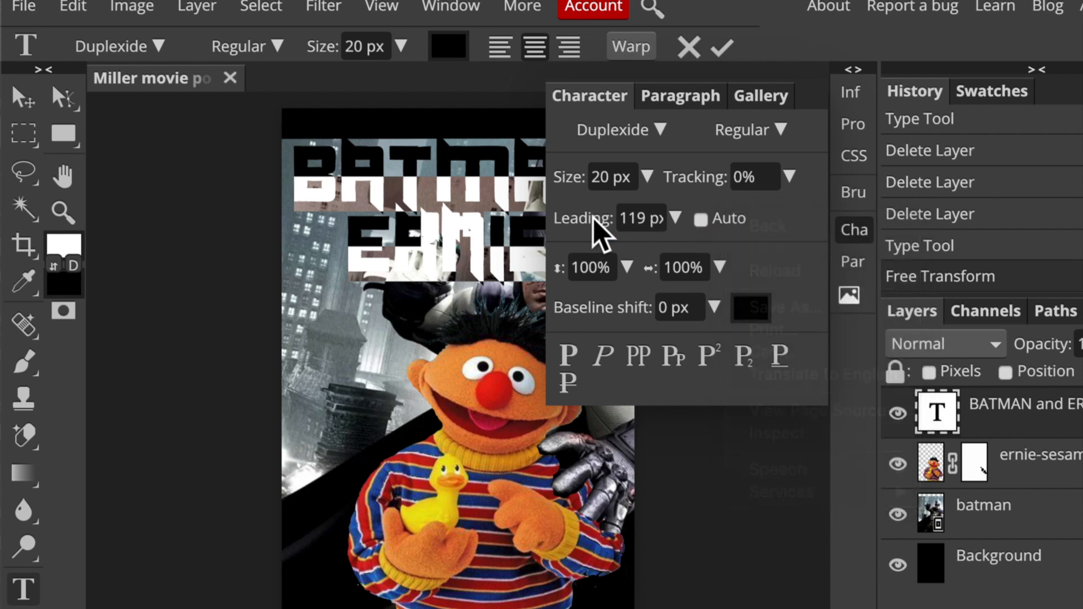
Set the title's leading to 141 px and give the word ERNIE a baseline shift of -10 px
left_click_drag(586, 220, 765, 242)
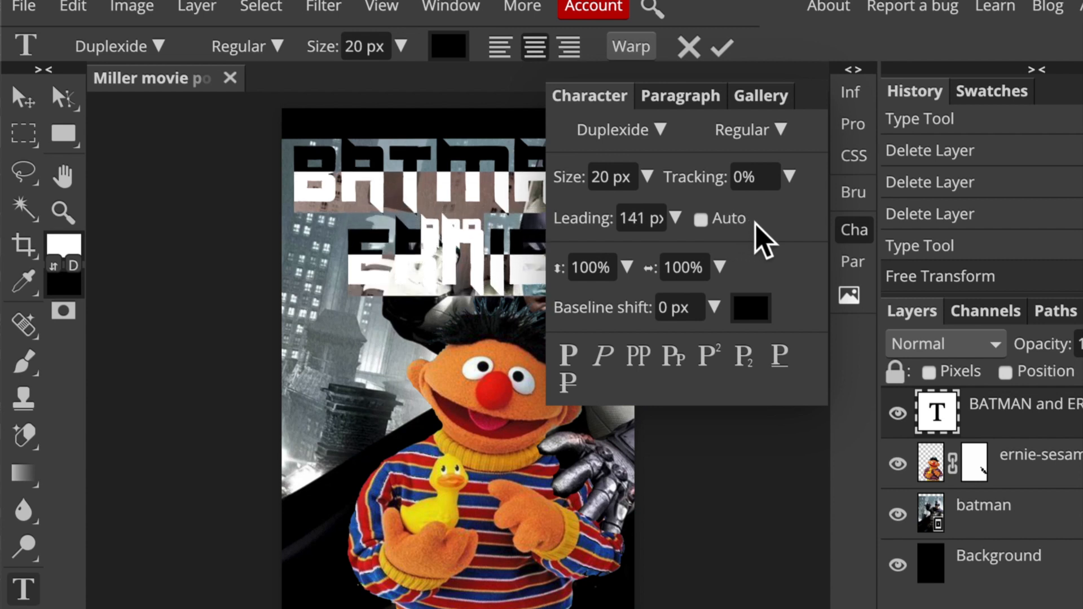
left_click(435, 295)
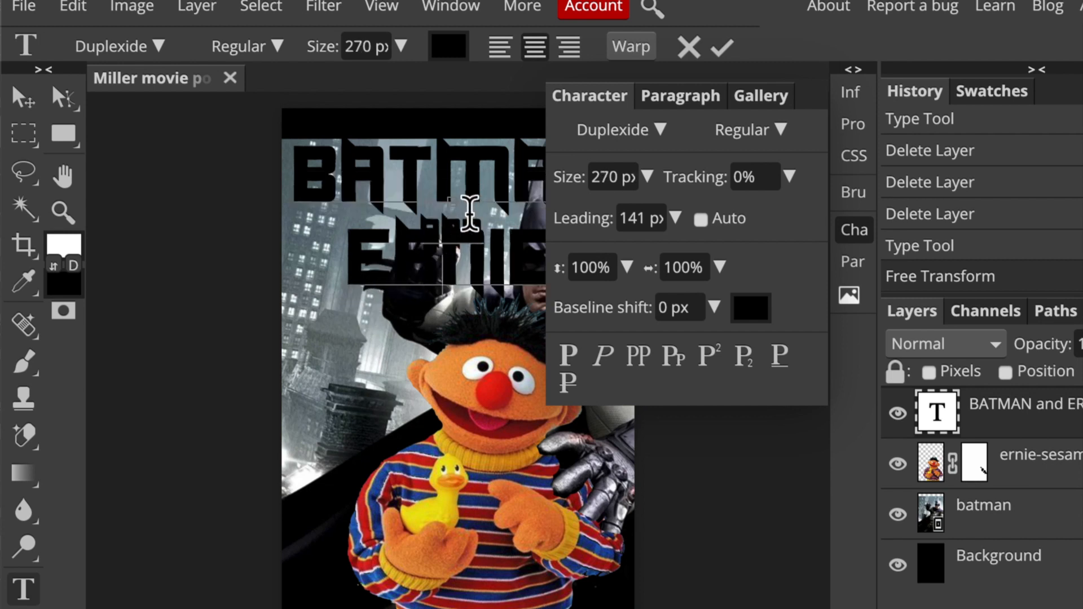
left_click_drag(345, 279, 561, 262)
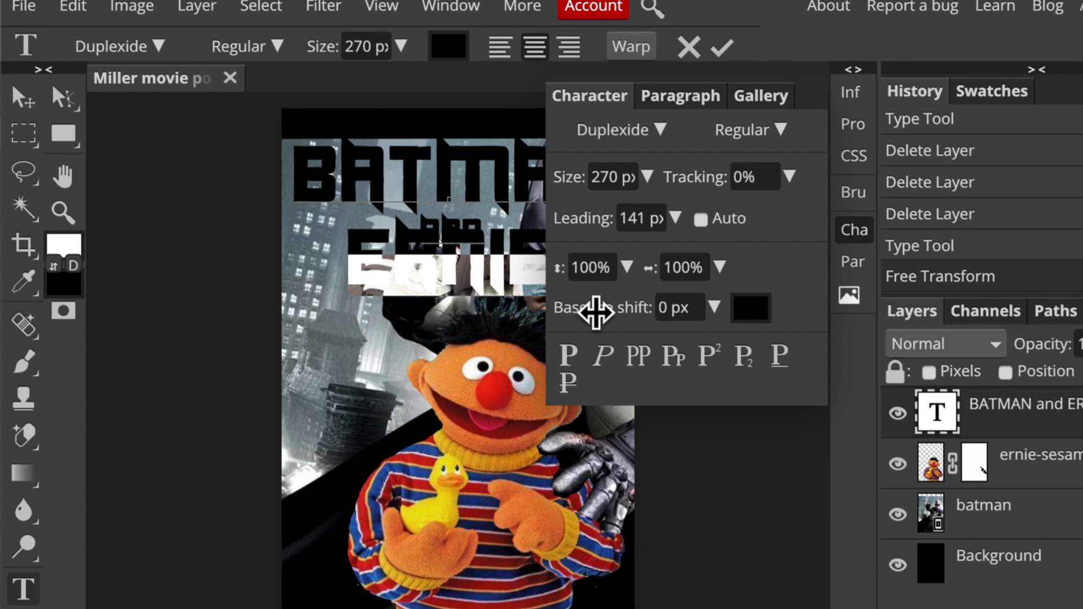
left_click_drag(573, 307, 542, 310)
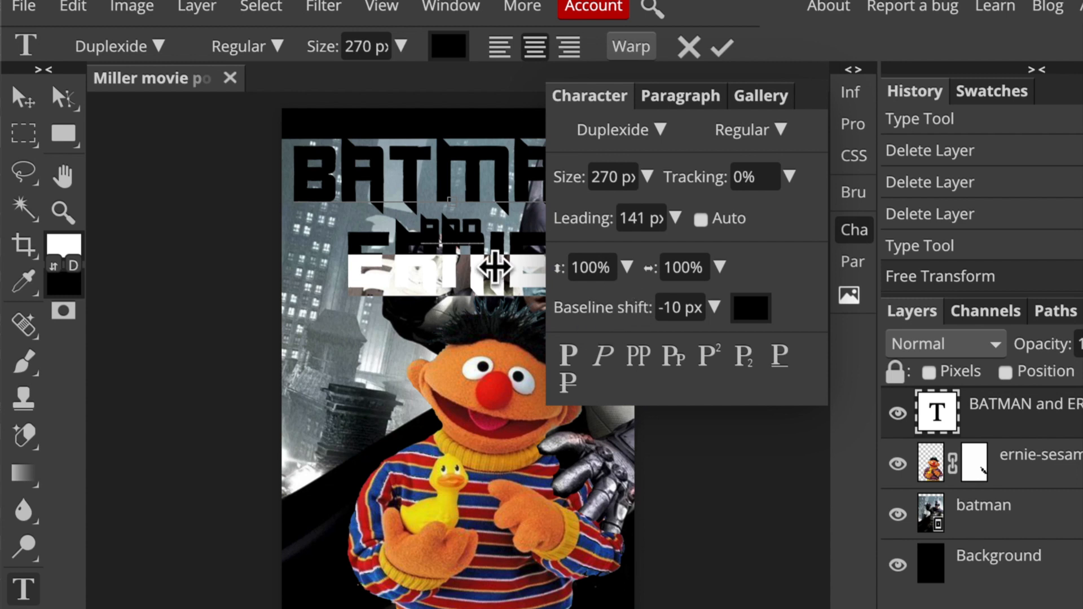
Set the baseline shift of the word AND to 10 px and the leading of the entire title to 194 px
double_click(493, 215)
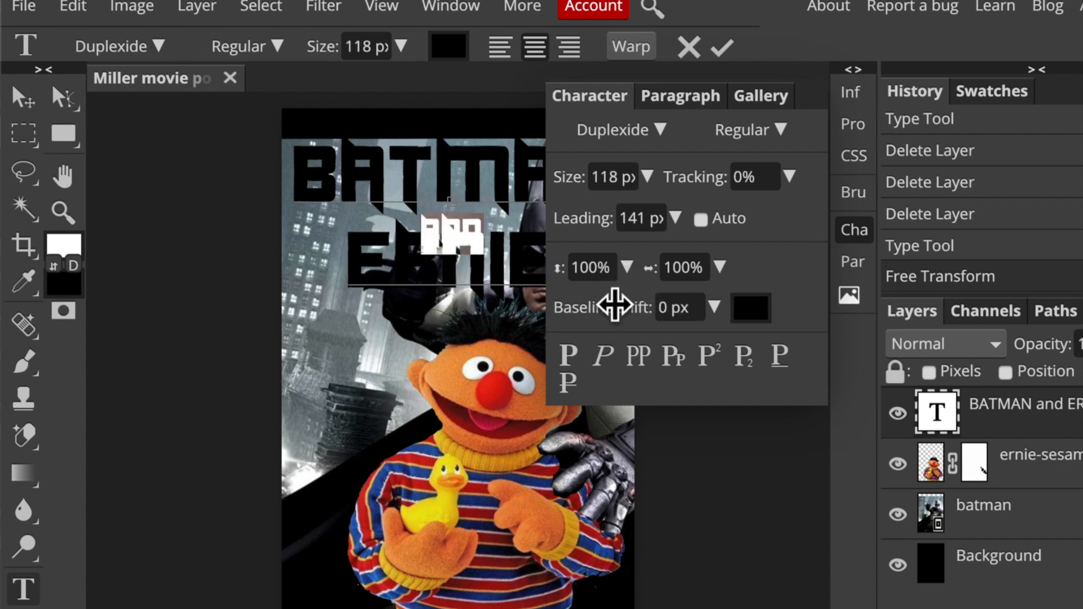
left_click_drag(664, 299, 725, 317)
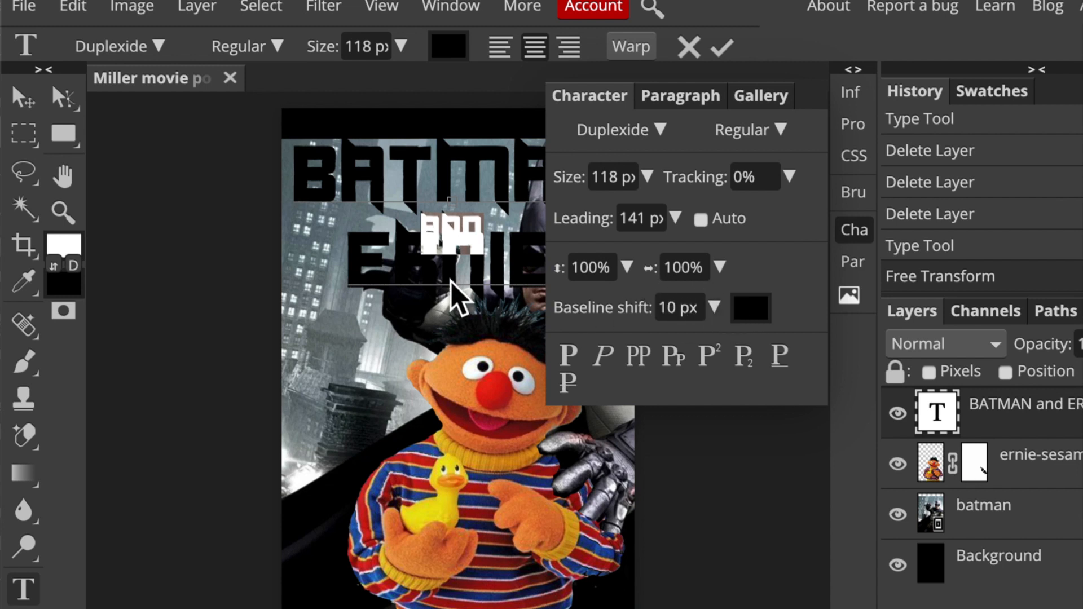
left_click(350, 265)
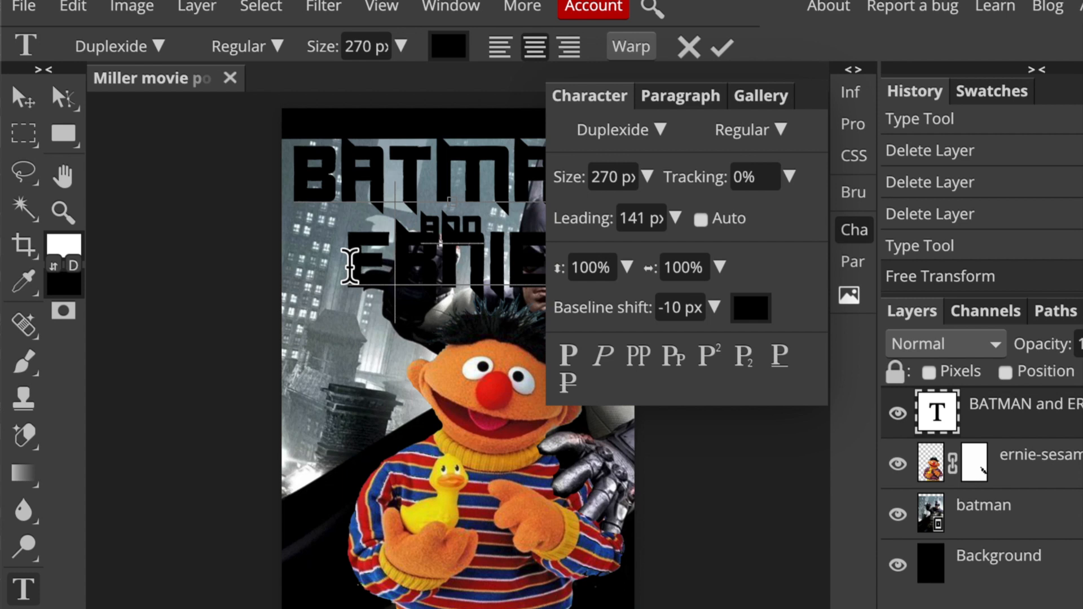
left_click_drag(297, 195, 561, 274)
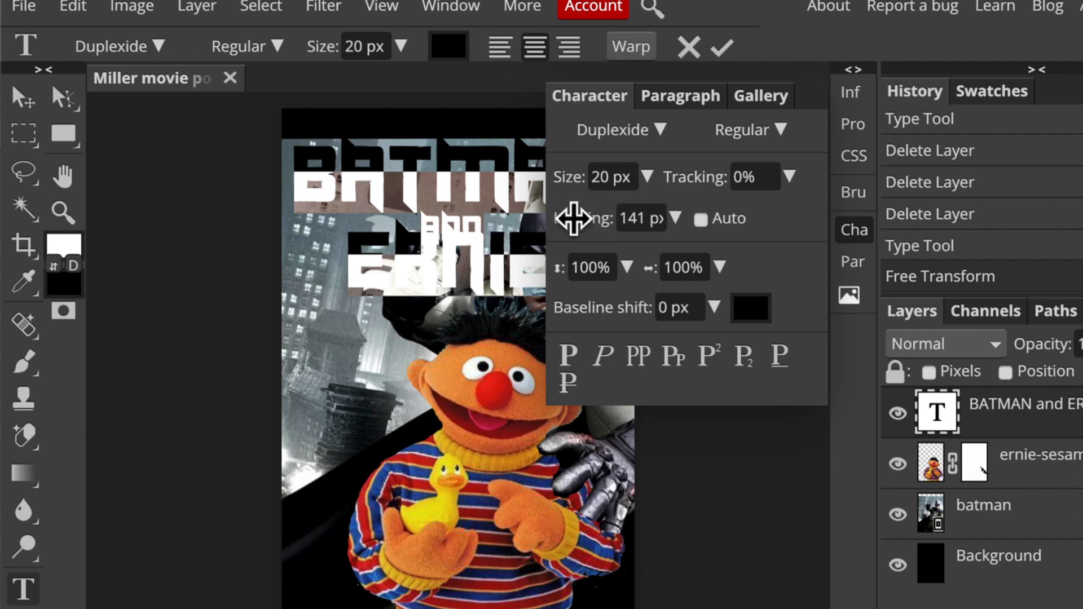
left_click_drag(571, 219, 648, 221)
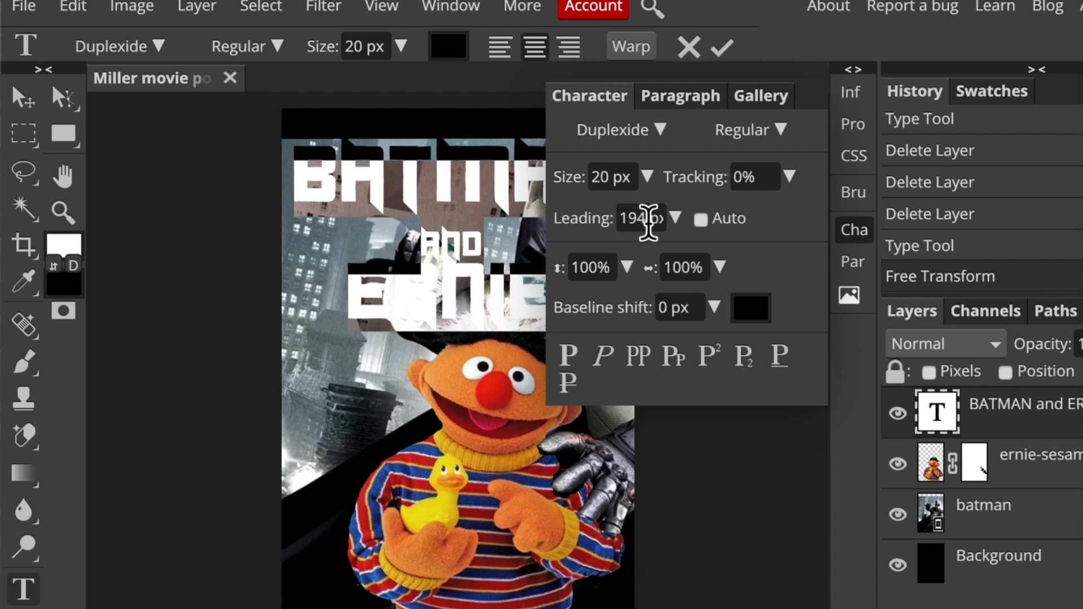
Set the baseline shift of the word BATMAN in the title to -10 px
left_click(302, 195)
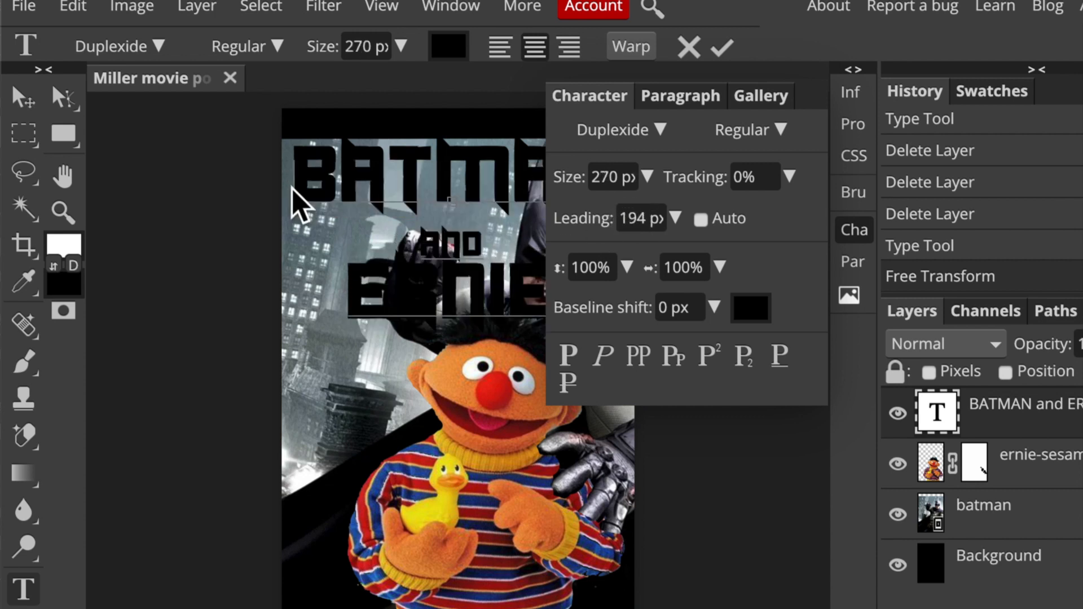
left_click_drag(305, 184, 587, 209)
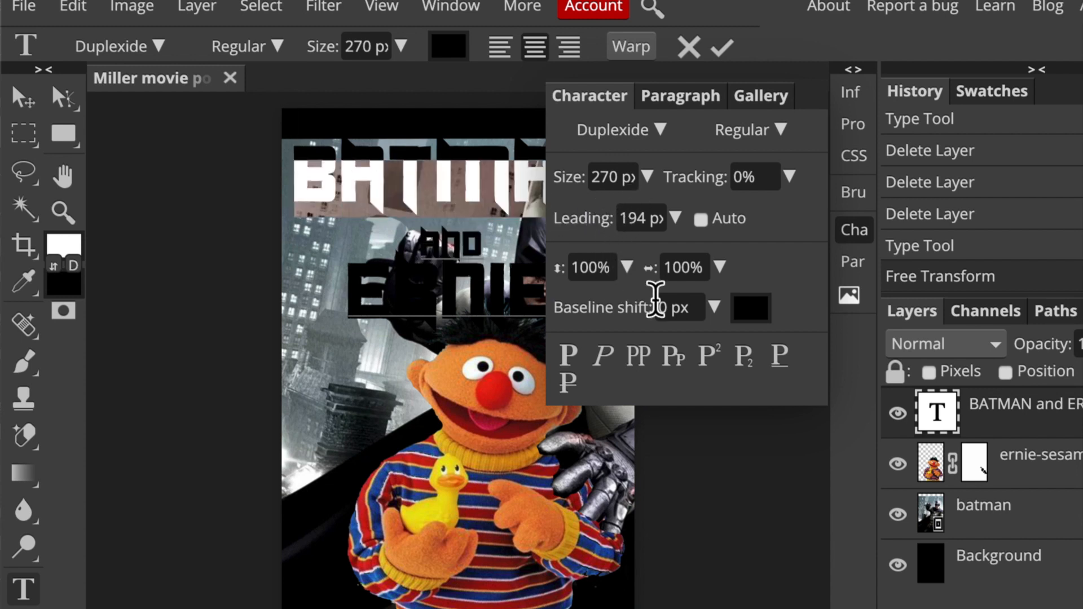
left_click_drag(609, 307, 518, 312)
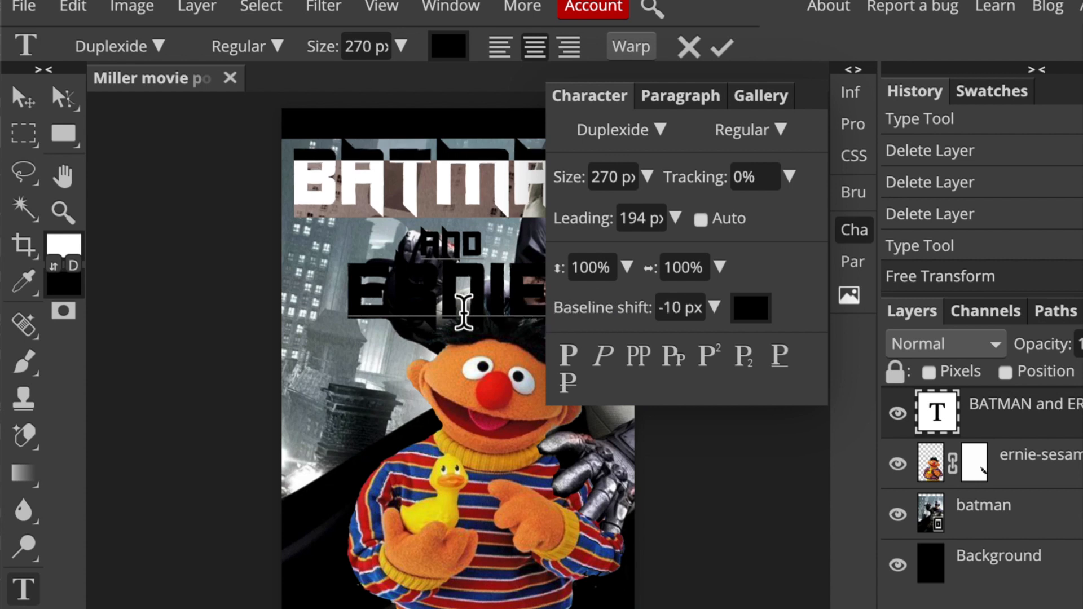
left_click(715, 308)
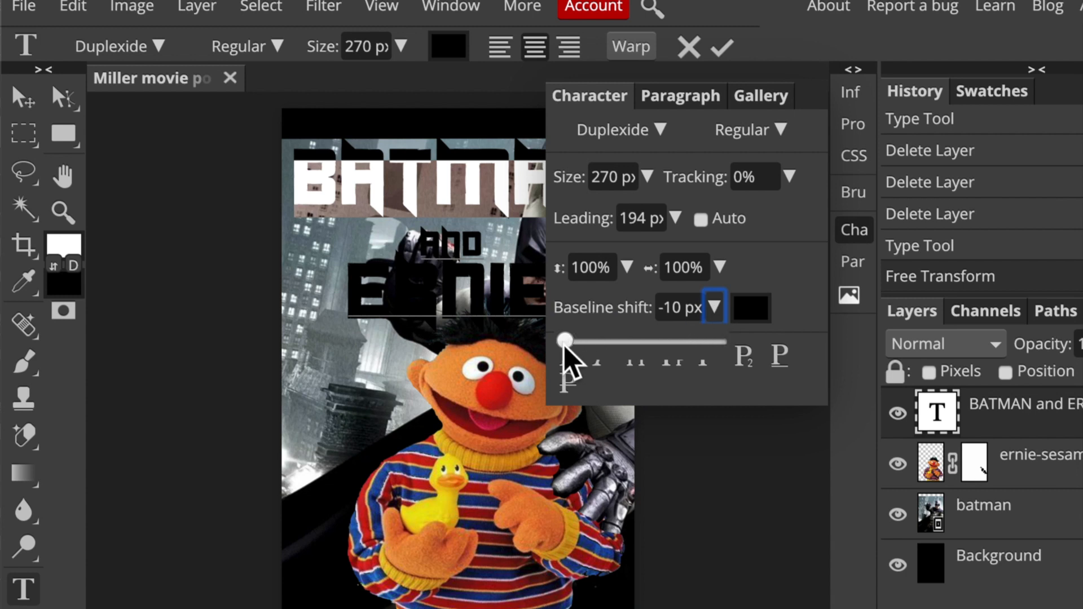
left_click_drag(565, 343, 502, 337)
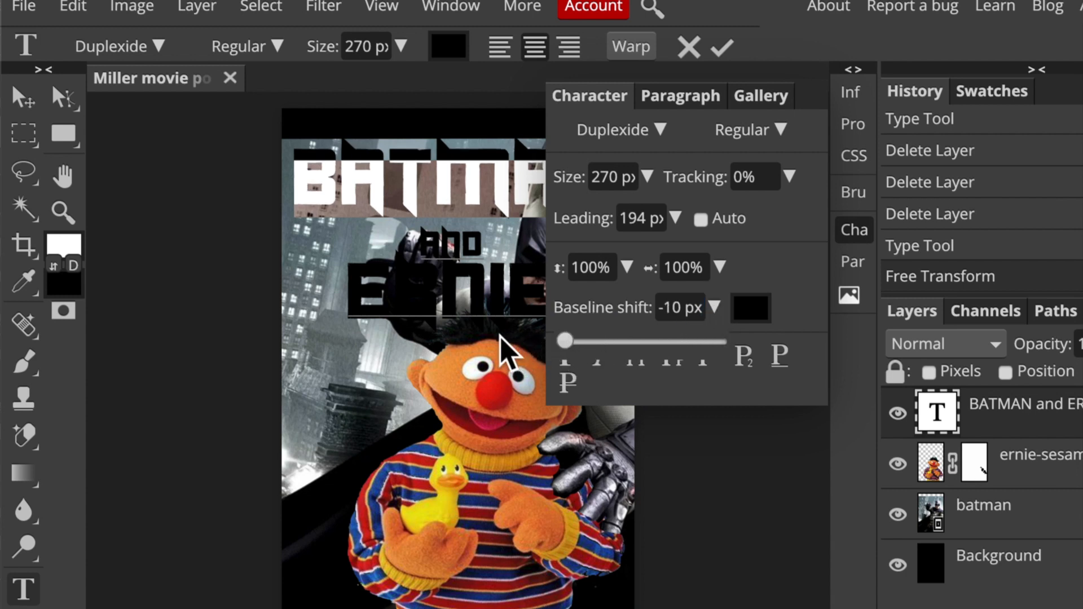
Discard the uncommitted character edits to the title and hide the character settings
left_click(463, 231)
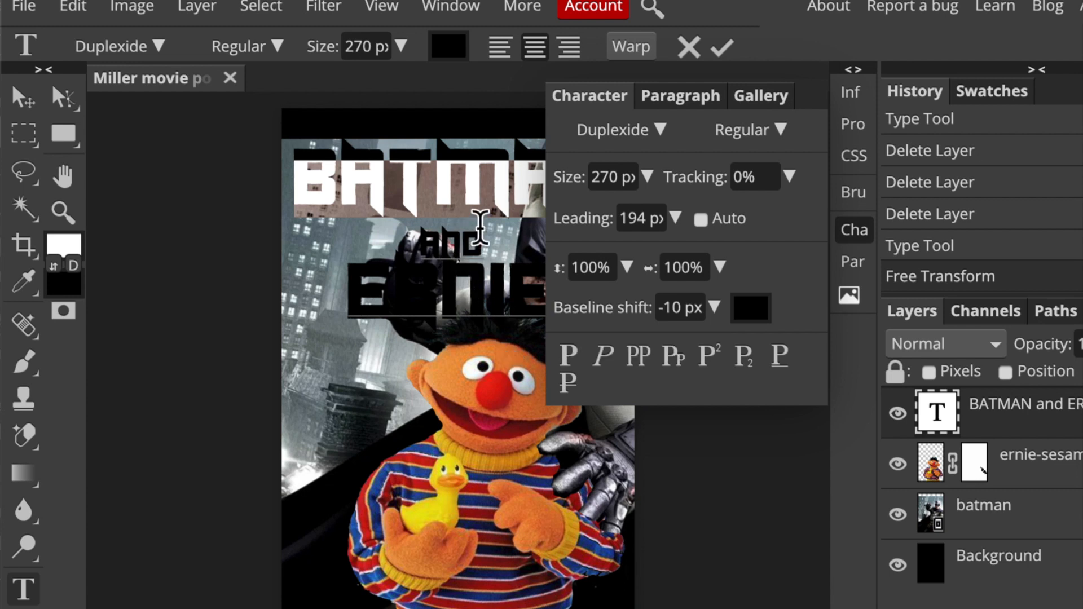
left_click(466, 232)
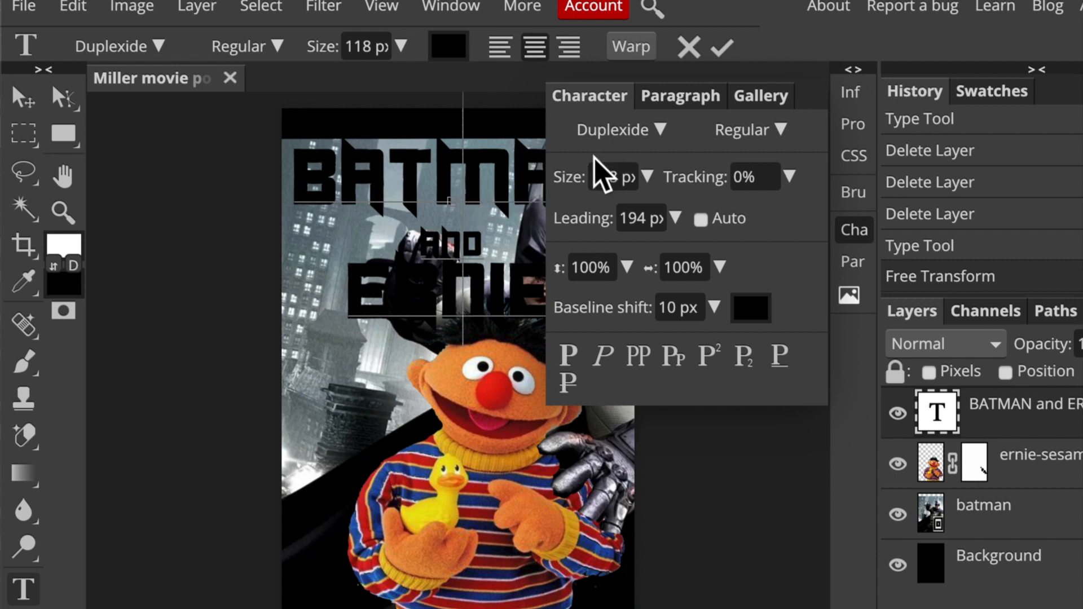
left_click(688, 48)
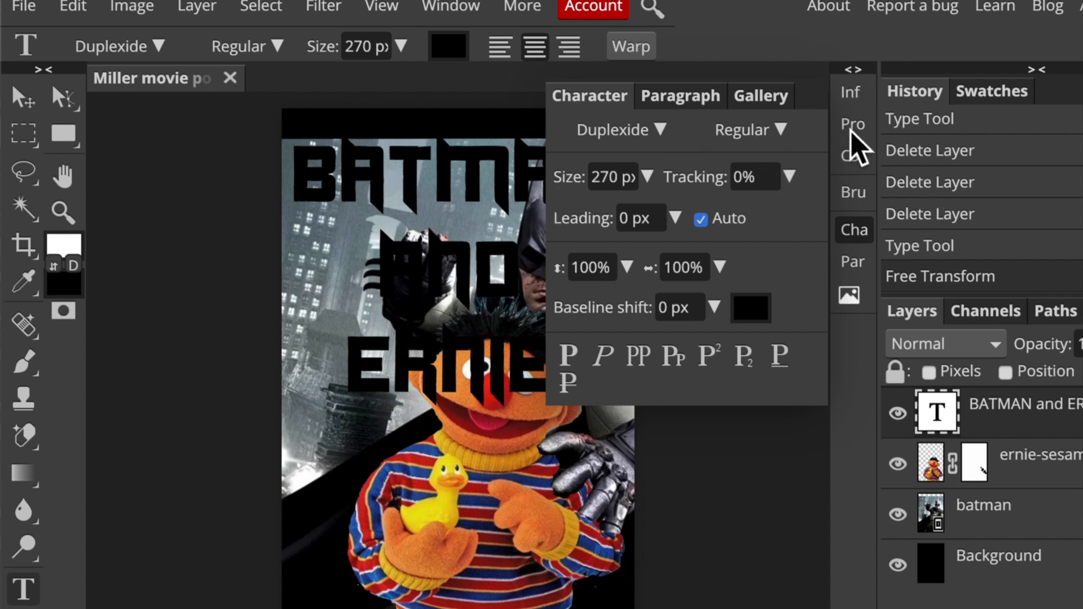
left_click(852, 231)
Step back through the document history to the state before the third layer deletion, restoring the earlier title layer
scroll(965, 223, "up", 3)
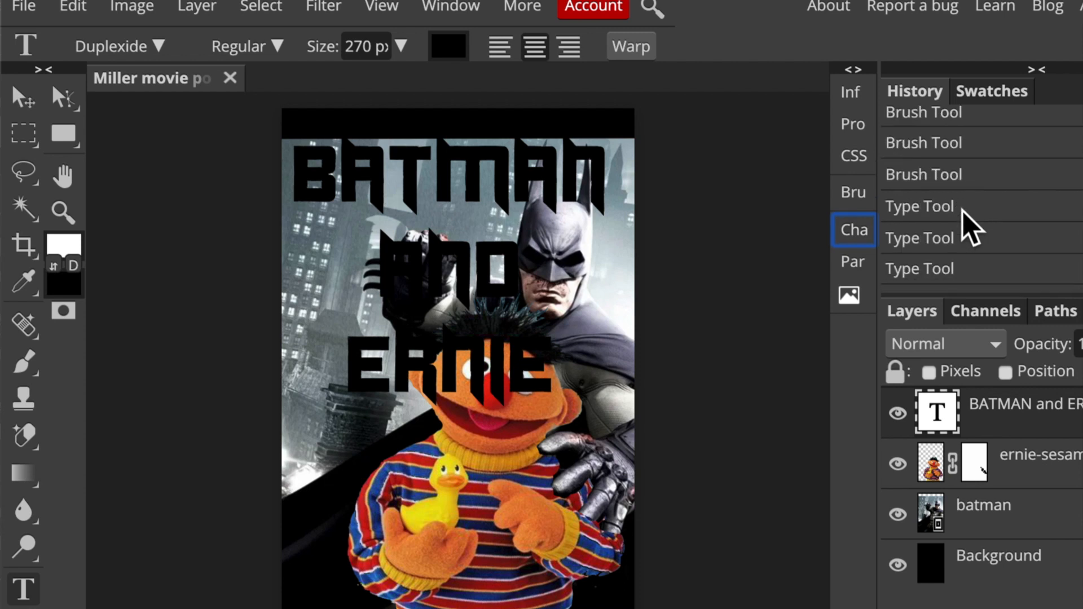
scroll(964, 222, "up", 2)
scroll(965, 223, "down", 5)
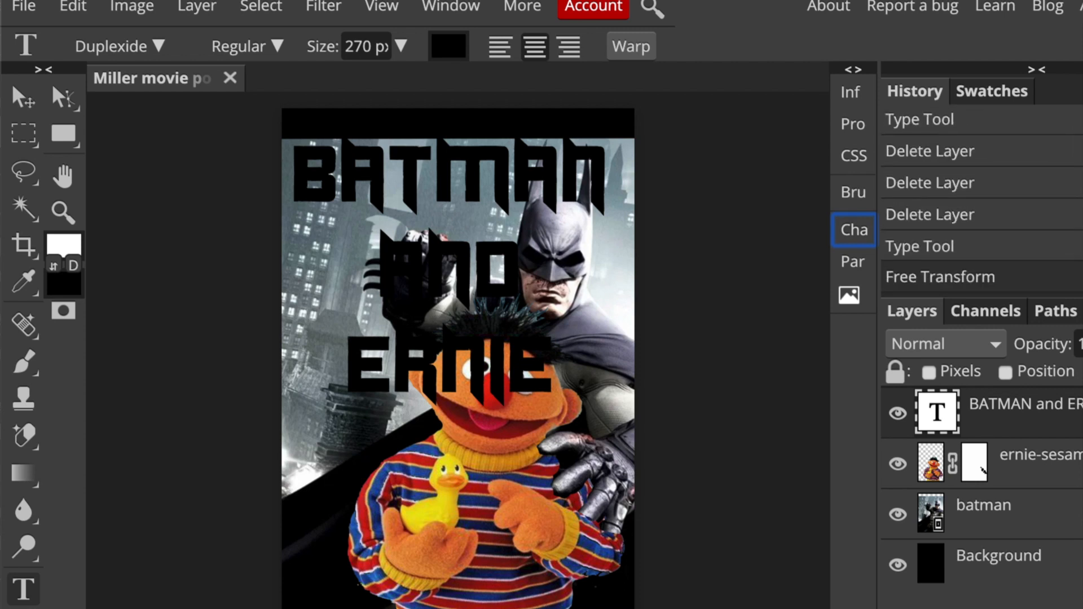
left_click(934, 248)
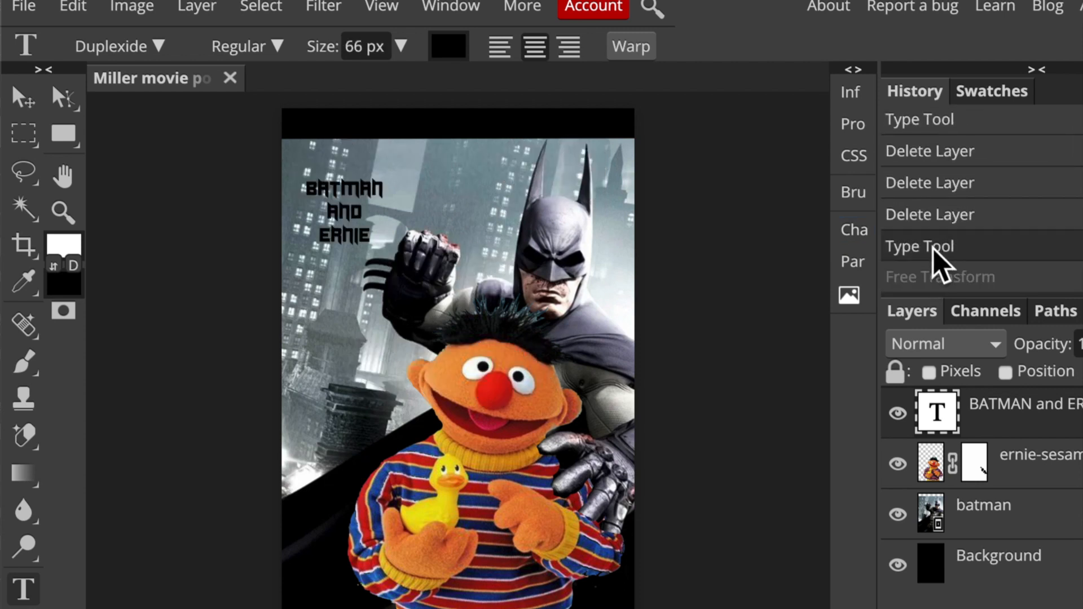
left_click(939, 219)
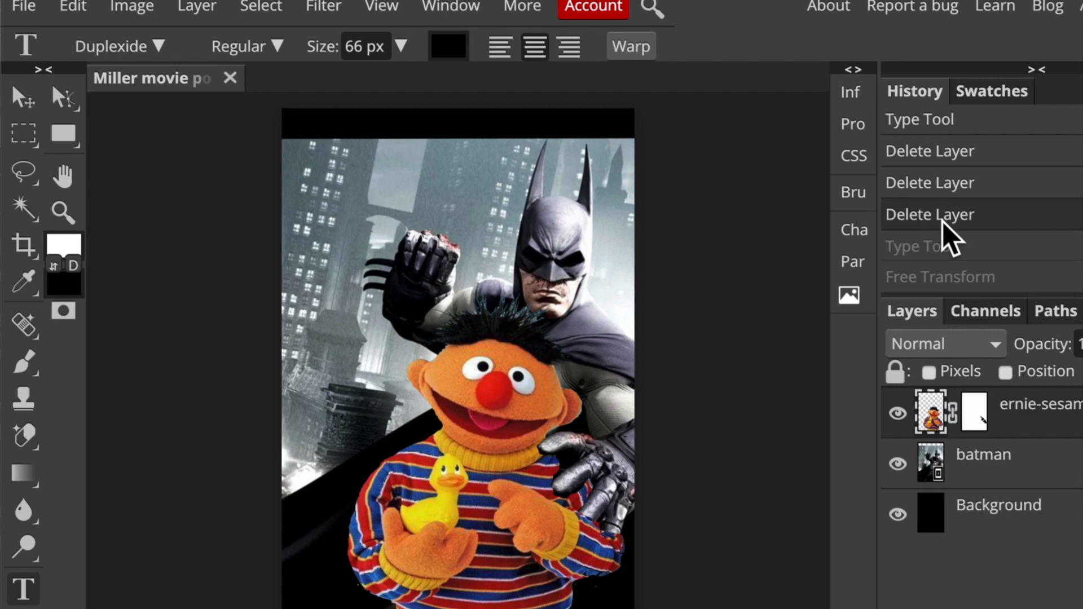
left_click(941, 186)
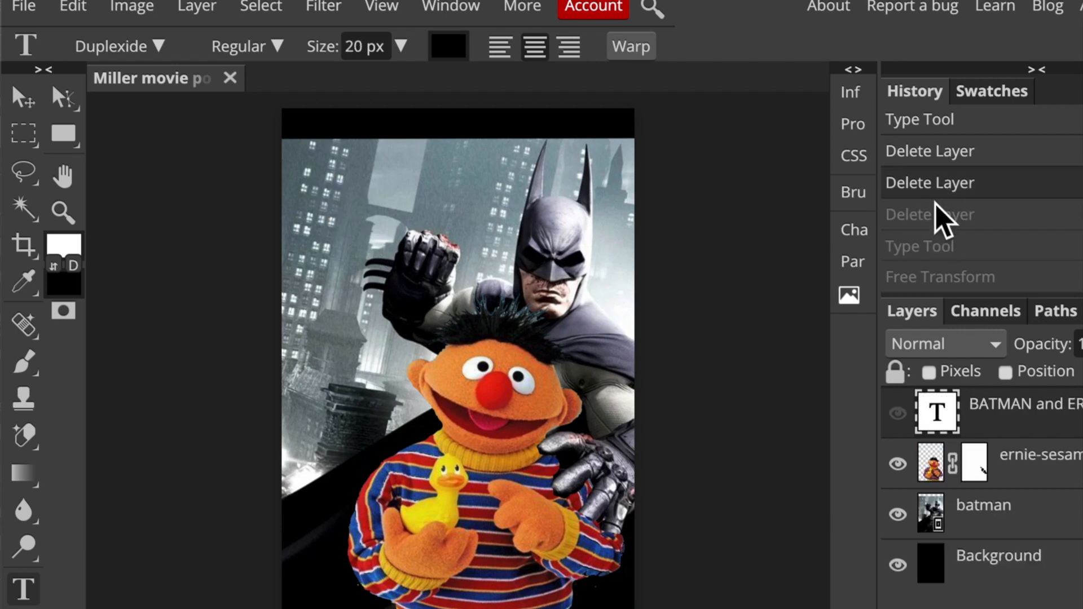
Show the restored BATMAN and ERNIE title layer and move it slightly down and right, below the poster's black upper band
left_click(897, 413)
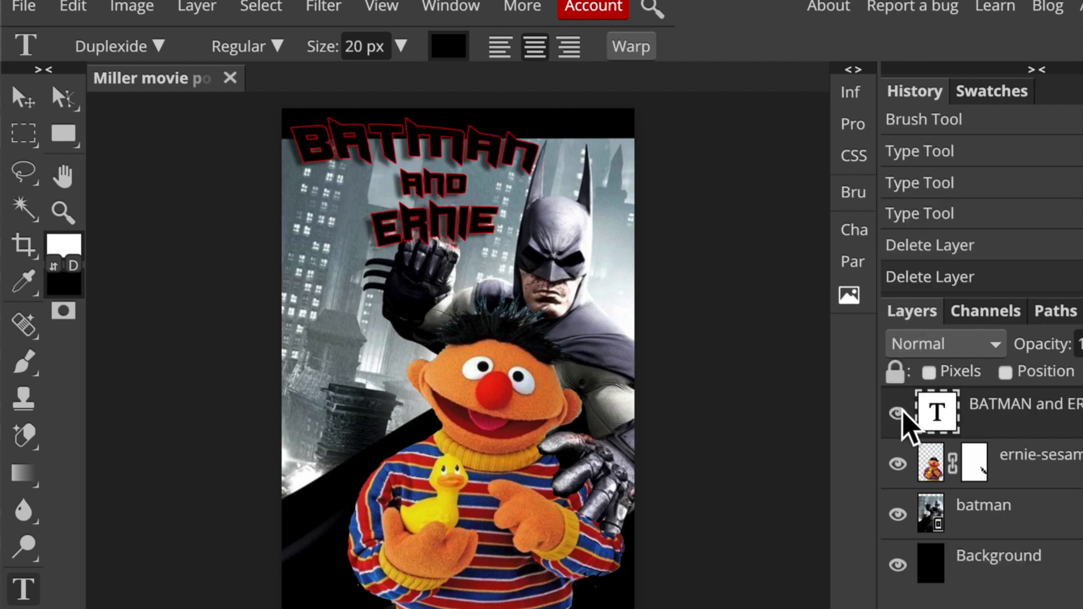
left_click(23, 100)
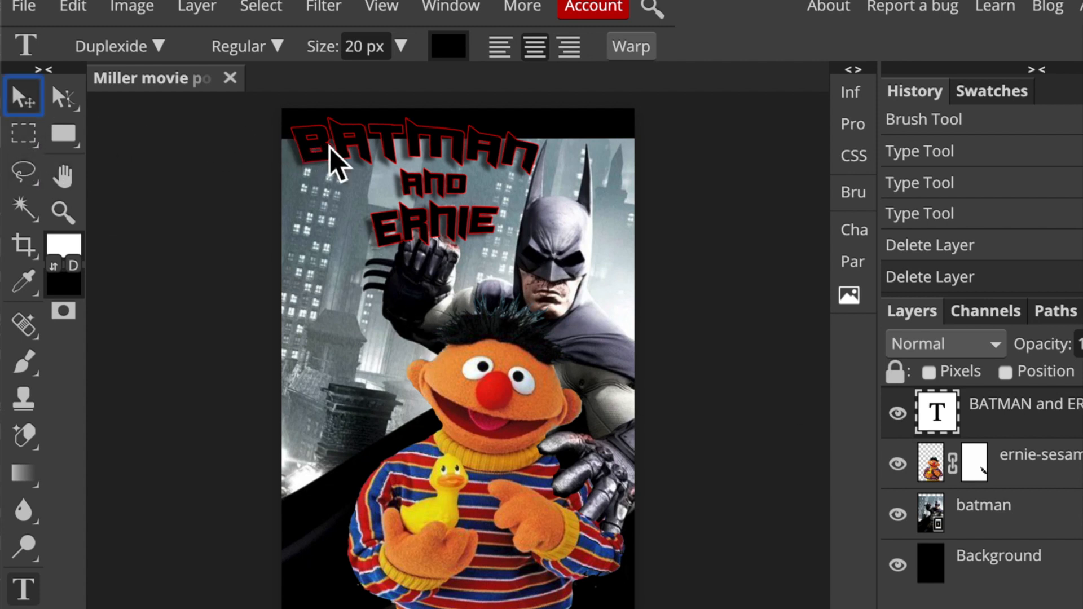
left_click_drag(369, 164, 375, 180)
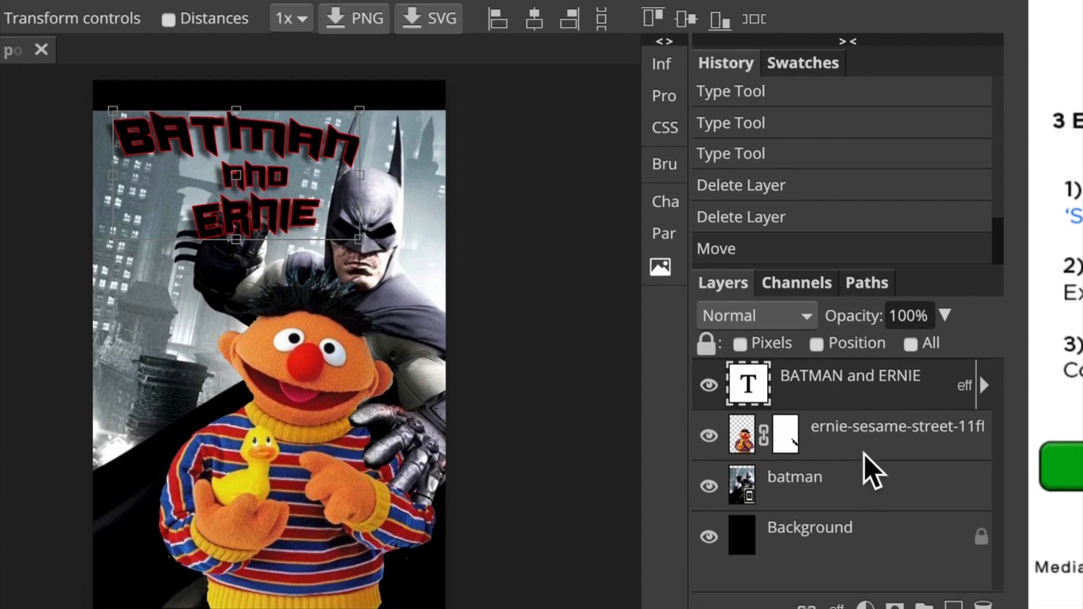
Open the layer style settings of the BATMAN and ERNIE title layer, uncover the poster title, and try out a Color Overlay
double_click(885, 398)
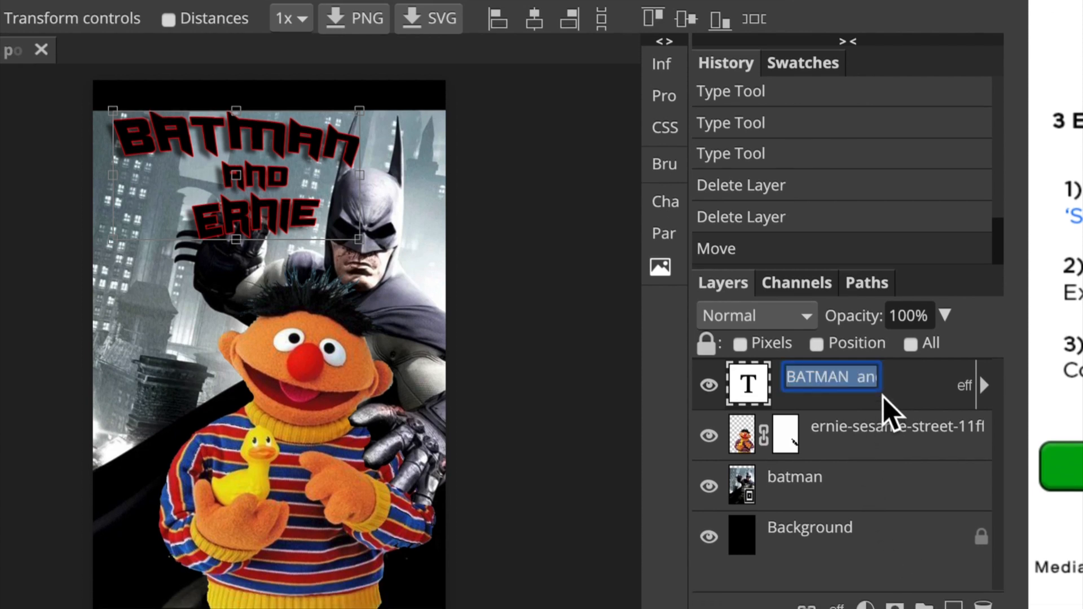
key("Return")
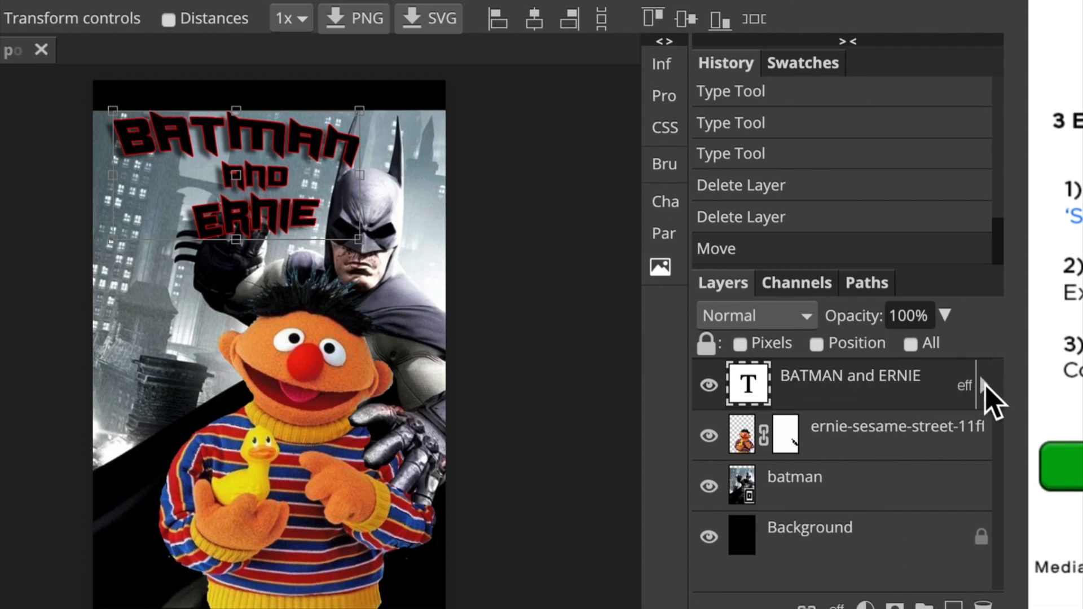
double_click(941, 396)
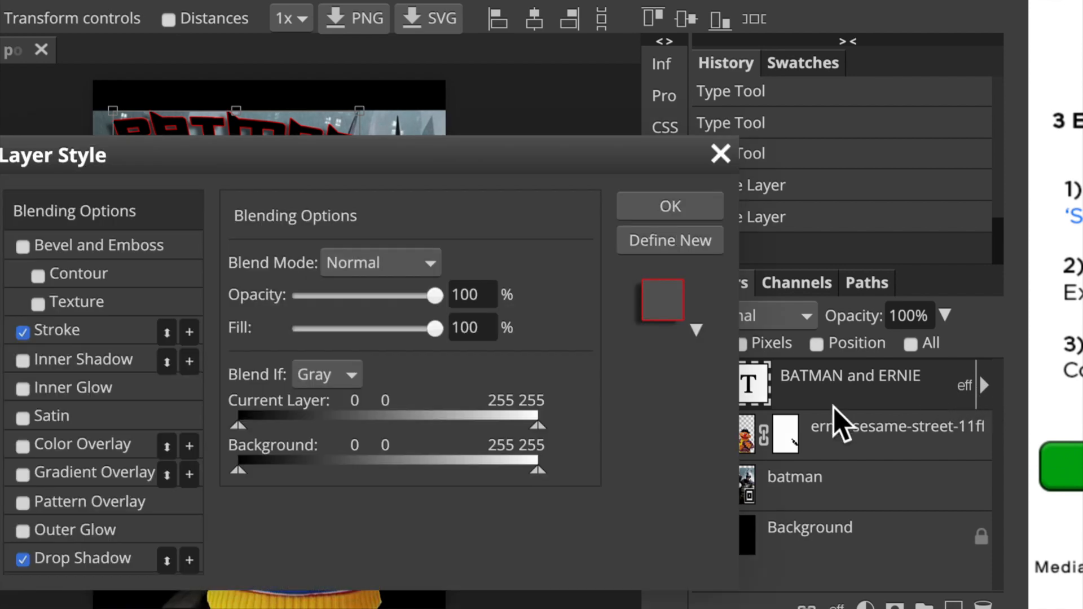
mouse_move(249, 169)
left_mouse_down()
mouse_move(718, 121)
mouse_move(645, 96)
left_mouse_up()
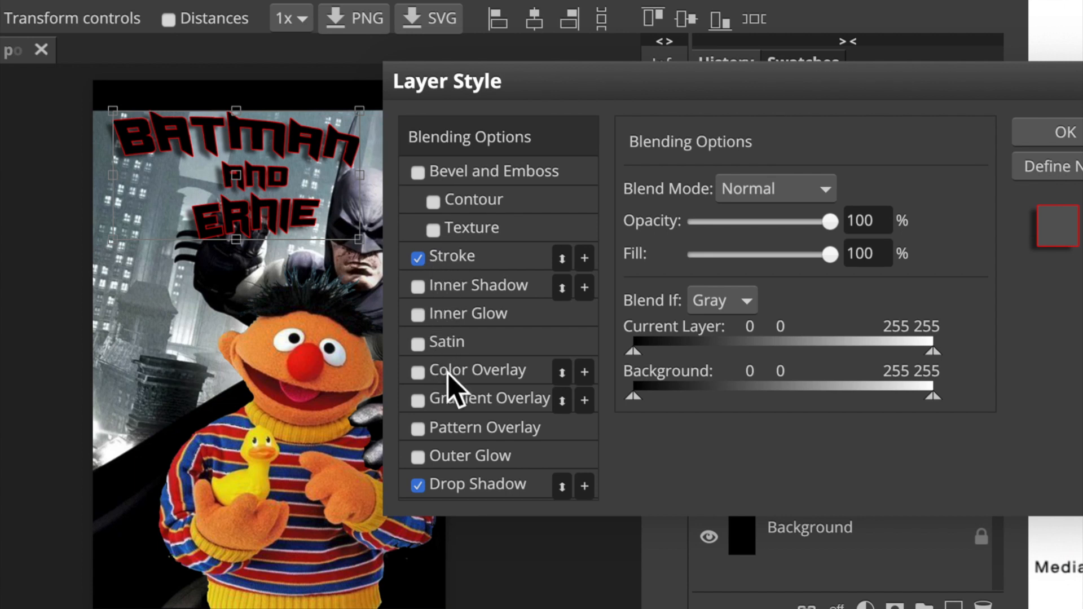
left_click(418, 372)
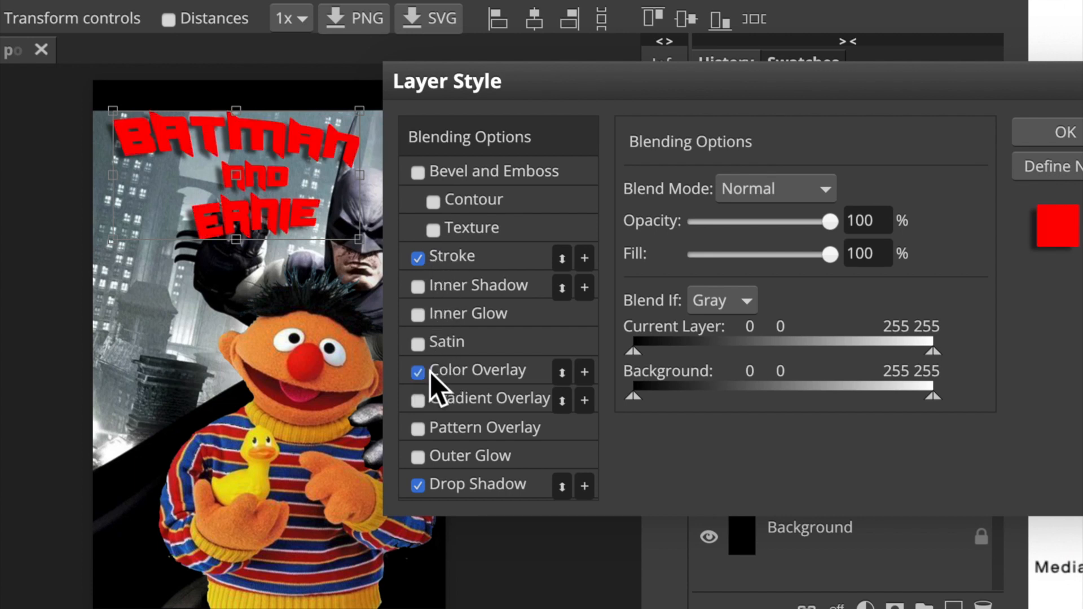
left_click(418, 372)
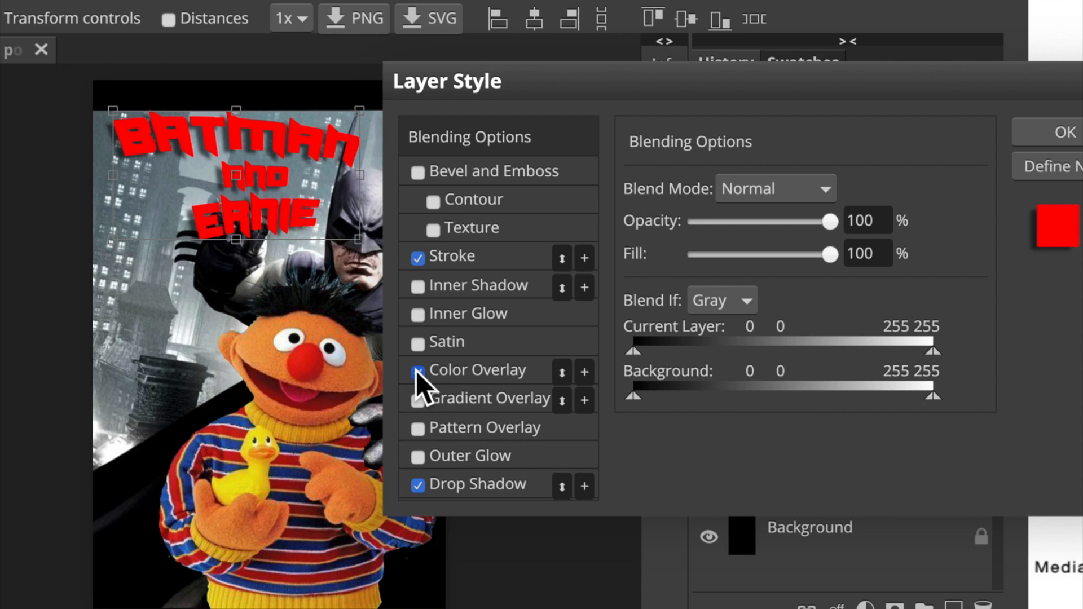
Add a Gradient Overlay and an Inner Shadow to the title and apply the layer style
left_click(418, 401)
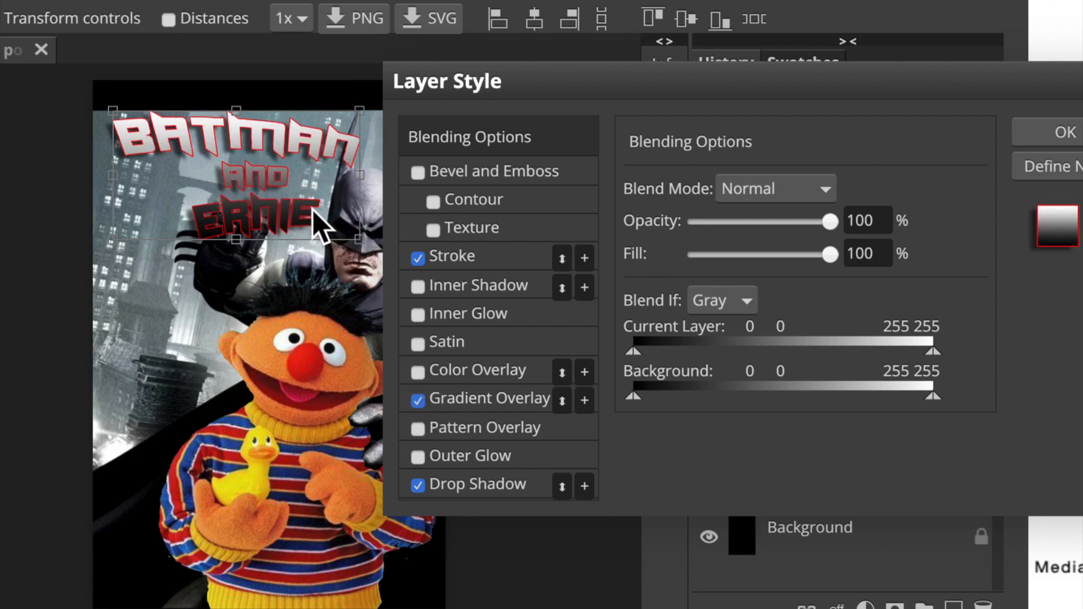
left_click(418, 288)
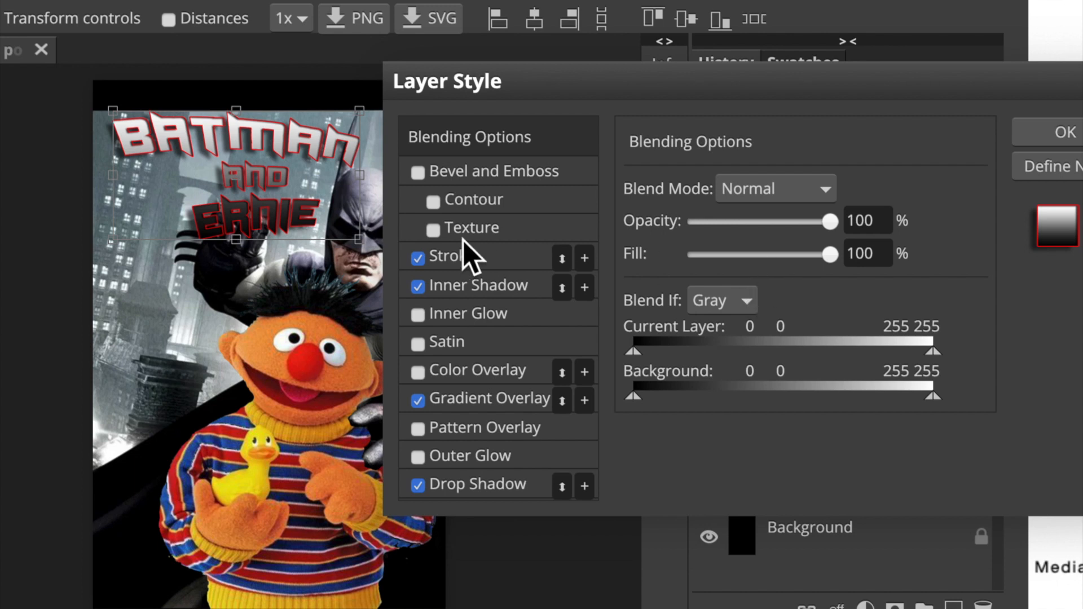
left_click(1066, 135)
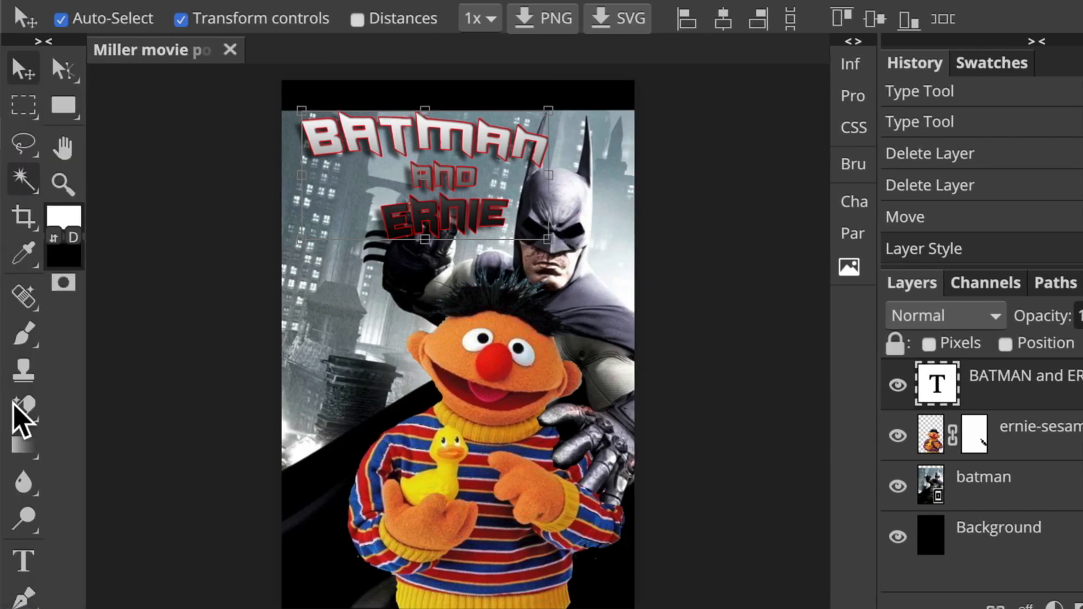
Try out a stronger horizontal Arc warp on the BATMAN and ERNIE title text with the bend at 16%
left_click(23, 558)
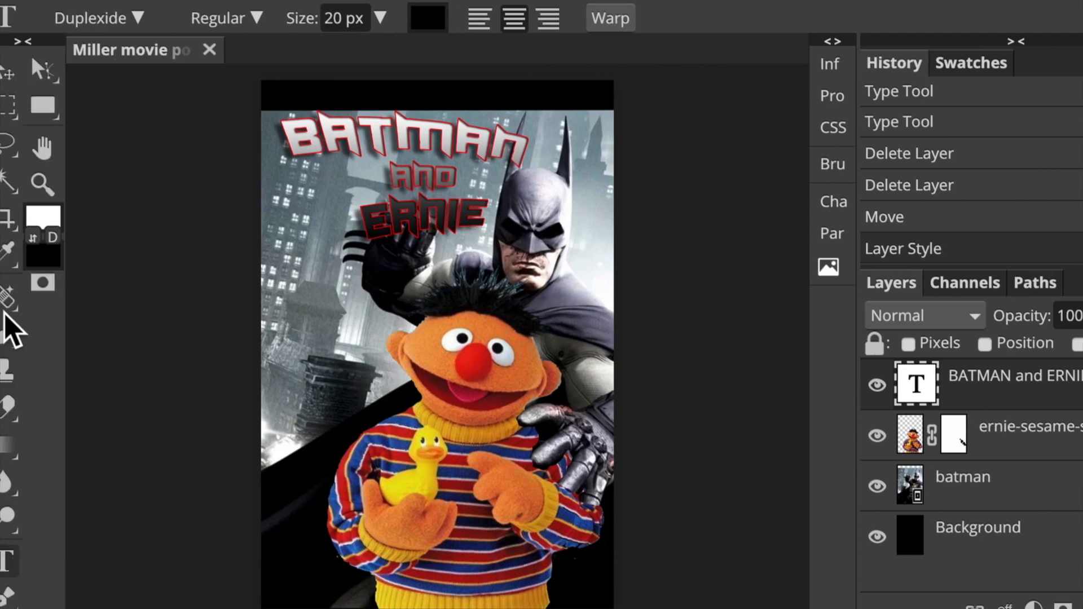
left_click(606, 20)
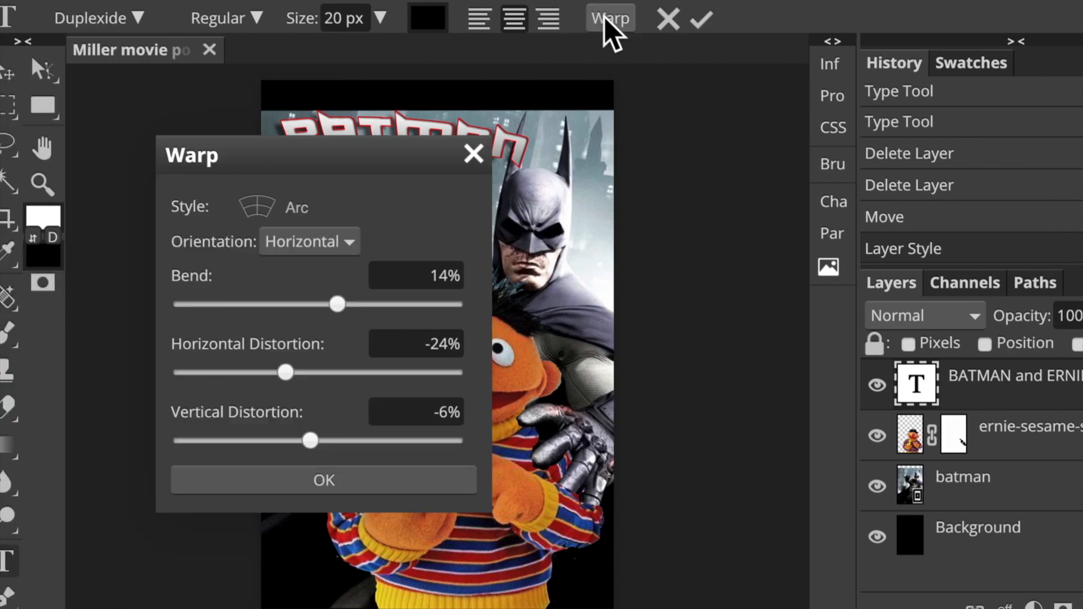
left_click_drag(293, 143, 649, 100)
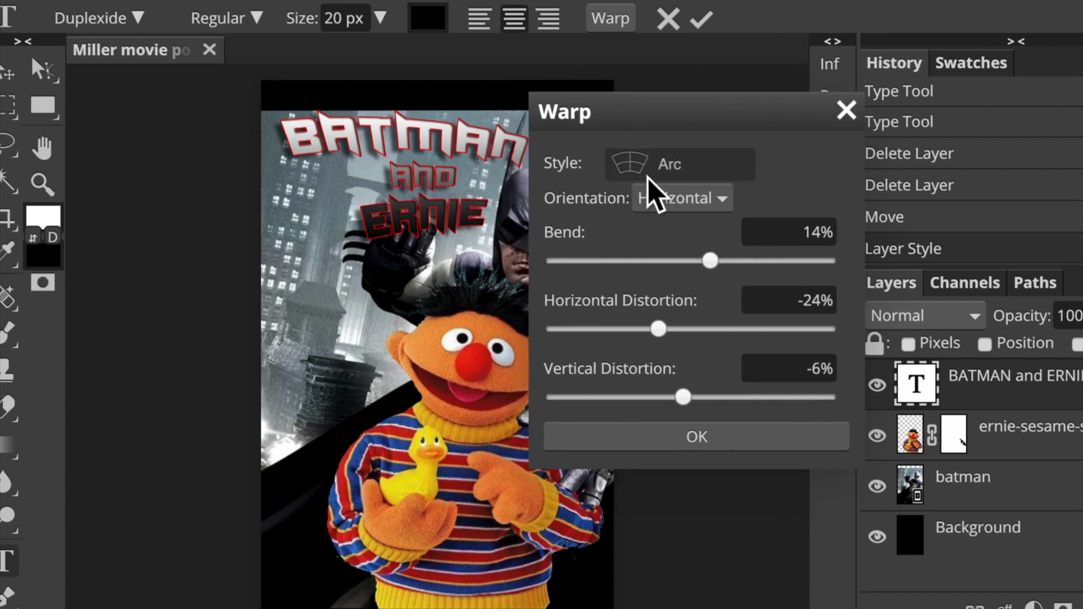
mouse_move(707, 260)
left_mouse_down()
mouse_move(672, 259)
mouse_move(734, 270)
mouse_move(707, 268)
left_mouse_up()
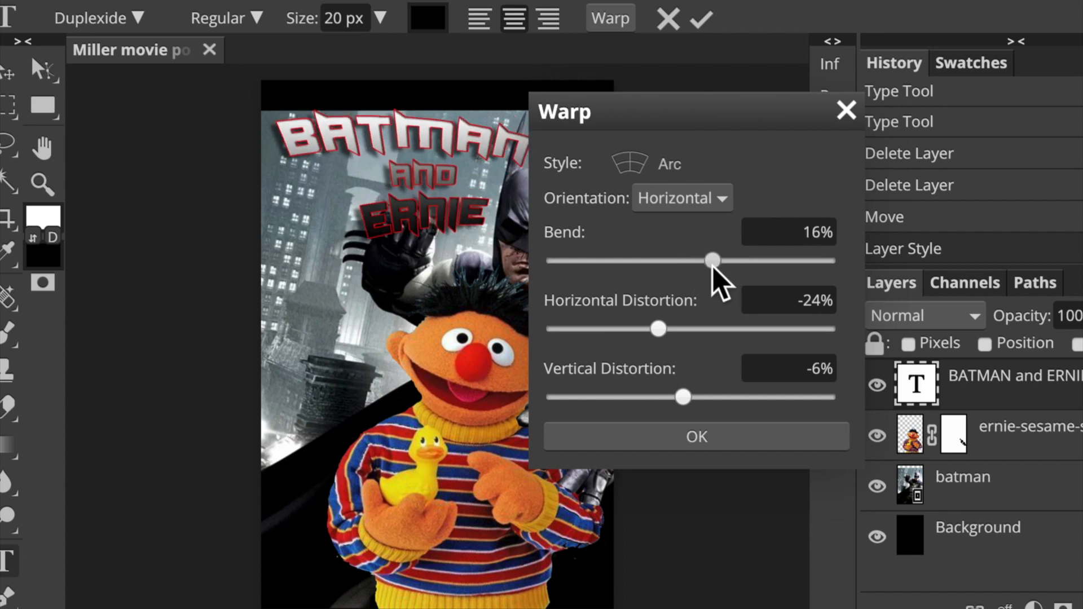
left_click(846, 111)
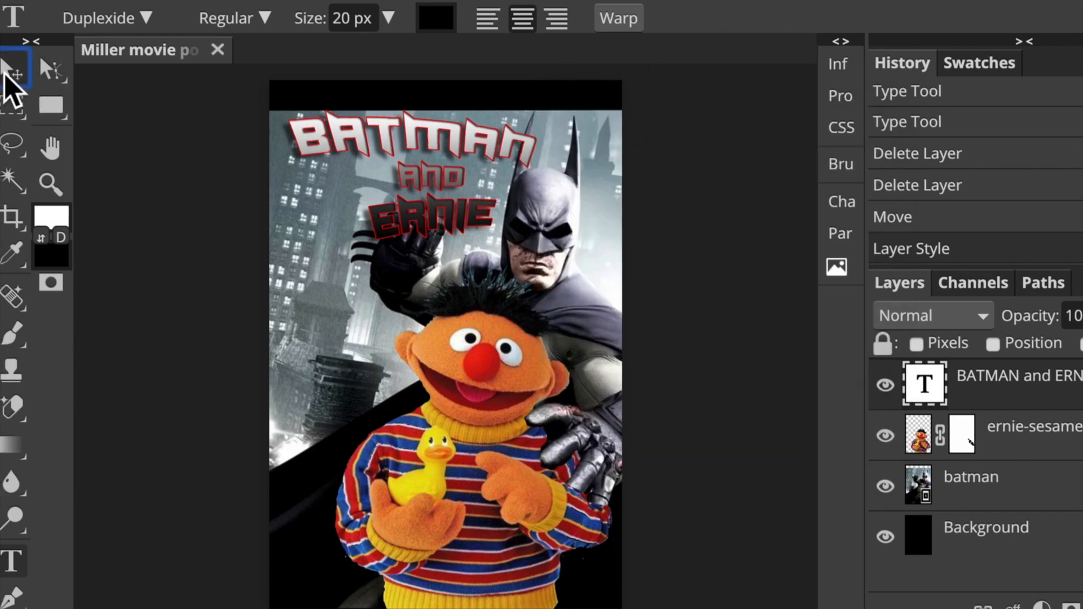
Scale the BATMAN and ERNIE title proportionally to 117% and move it slightly down and left on the poster
left_click(12, 73)
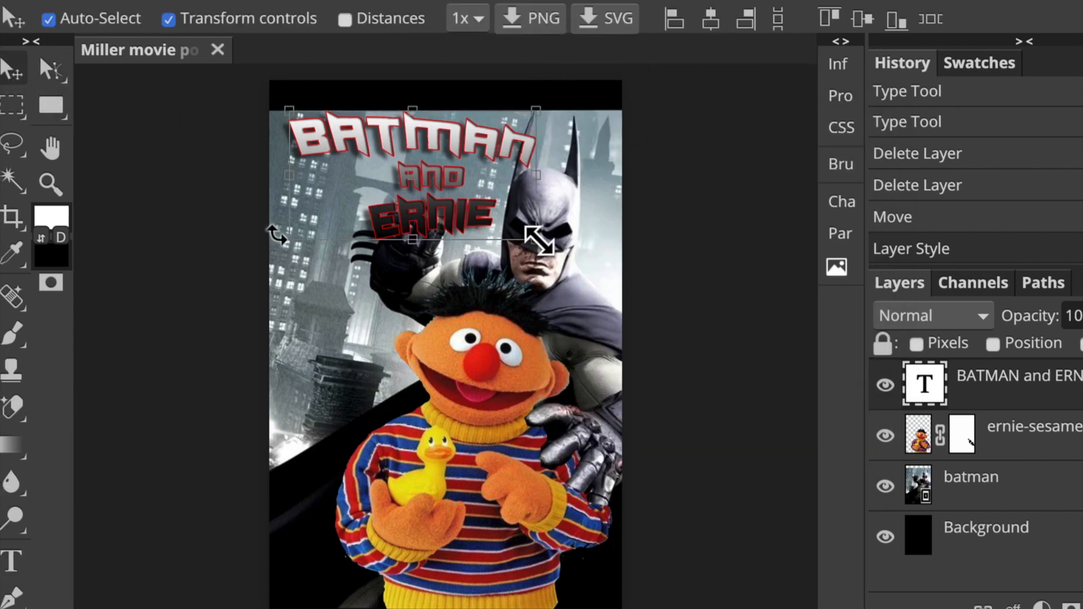
left_click_drag(533, 240, 576, 261)
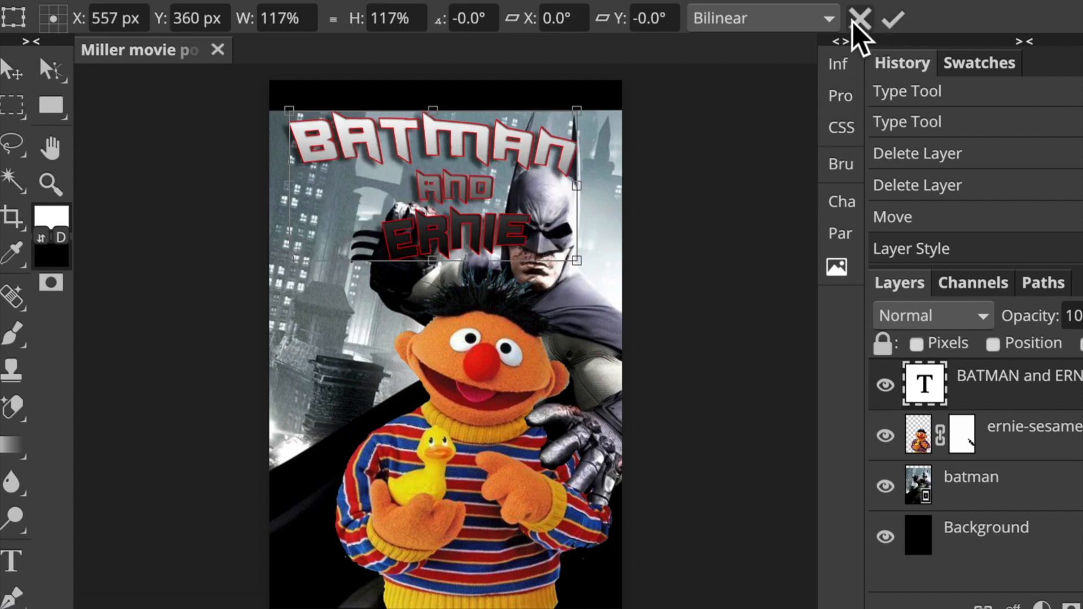
key("Return")
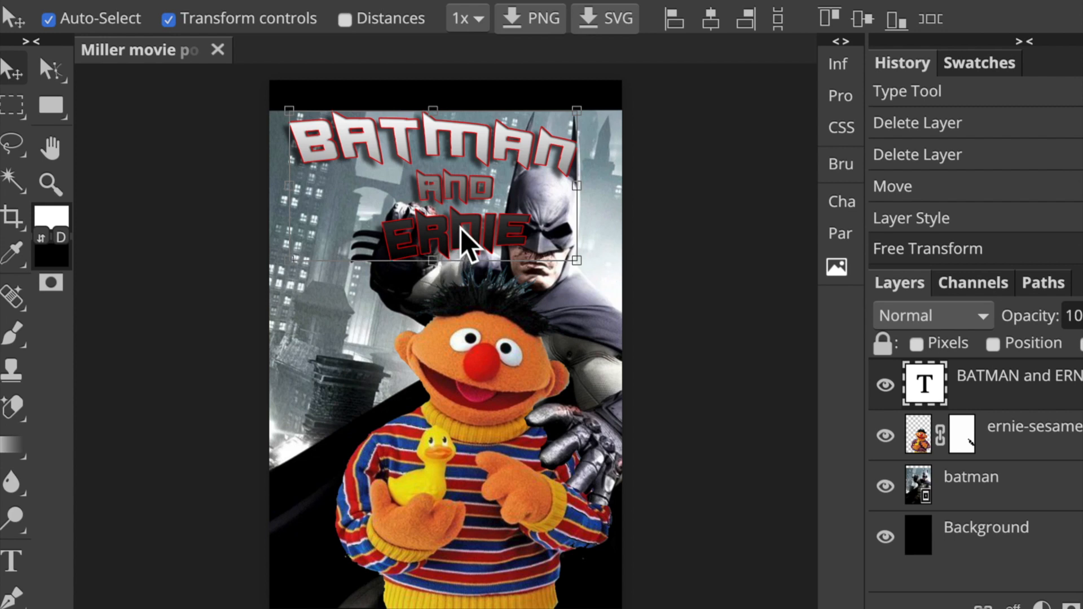
mouse_move(447, 242)
left_mouse_down()
mouse_move(433, 248)
mouse_move(431, 236)
left_mouse_up()
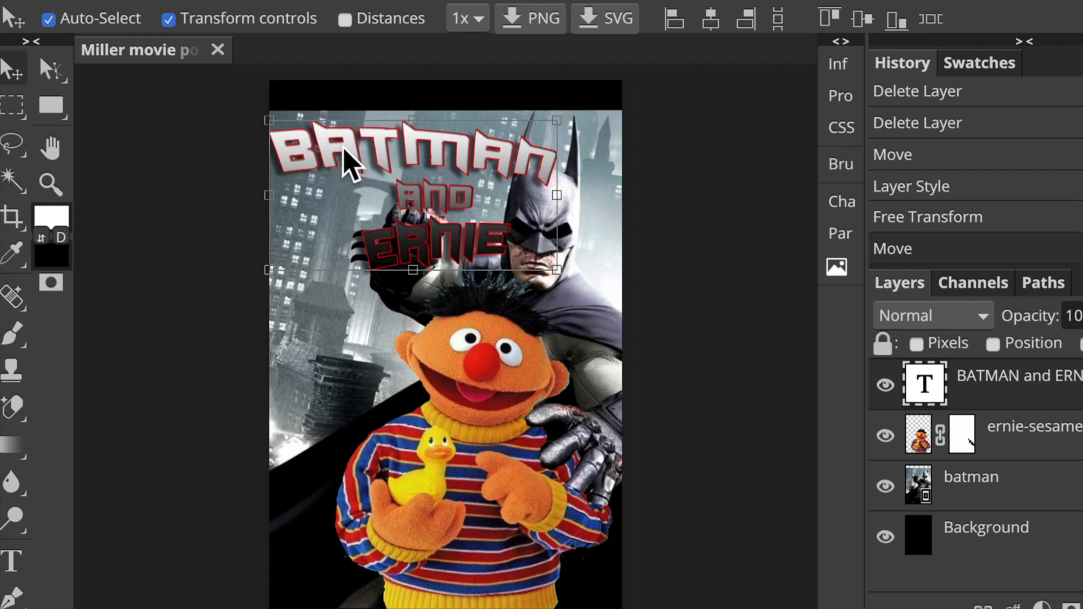
left_click_drag(346, 150, 355, 153)
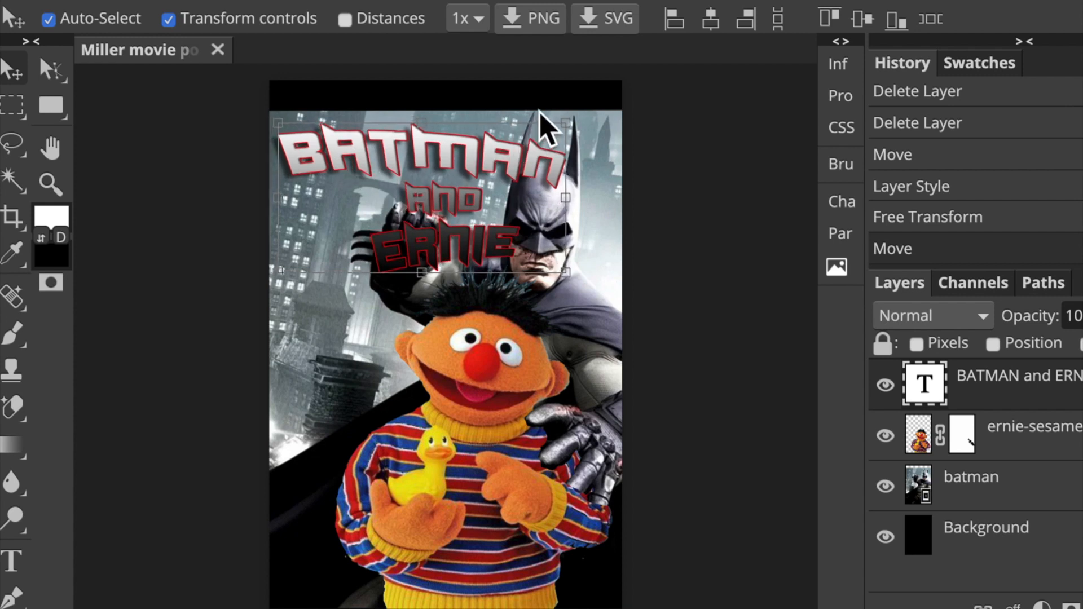
Free-transform the title layer and rotate it counterclockwise to about -2.8°
key("ctrl+t")
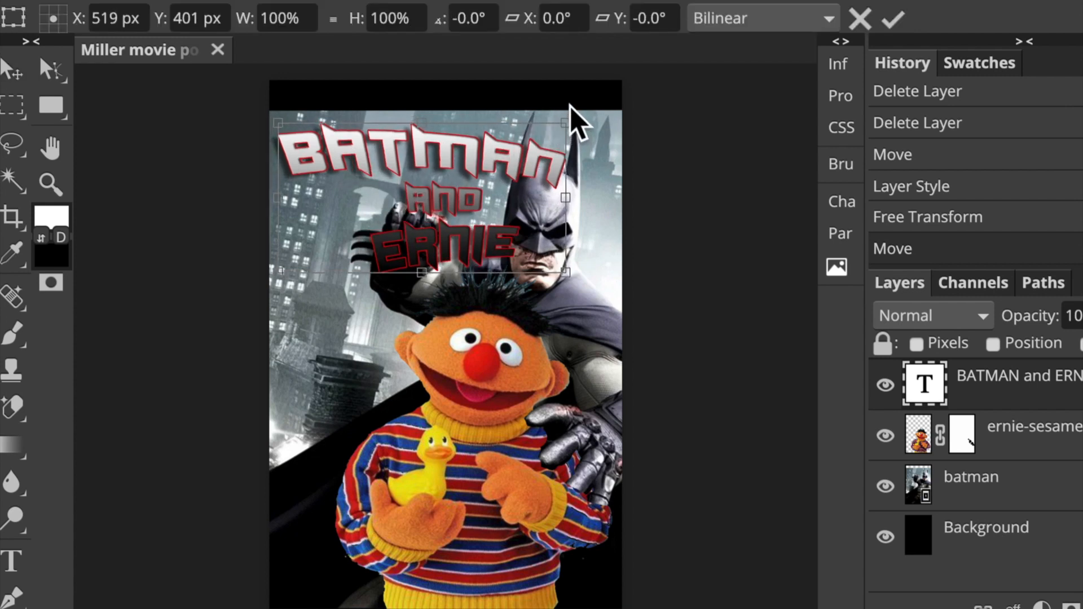
left_click_drag(570, 106, 556, 145)
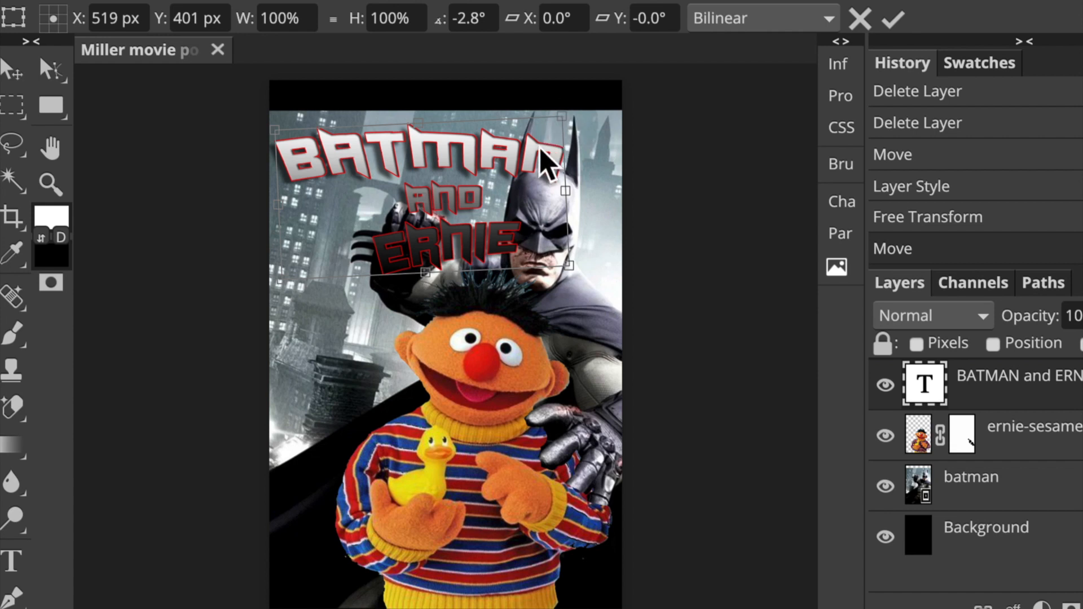